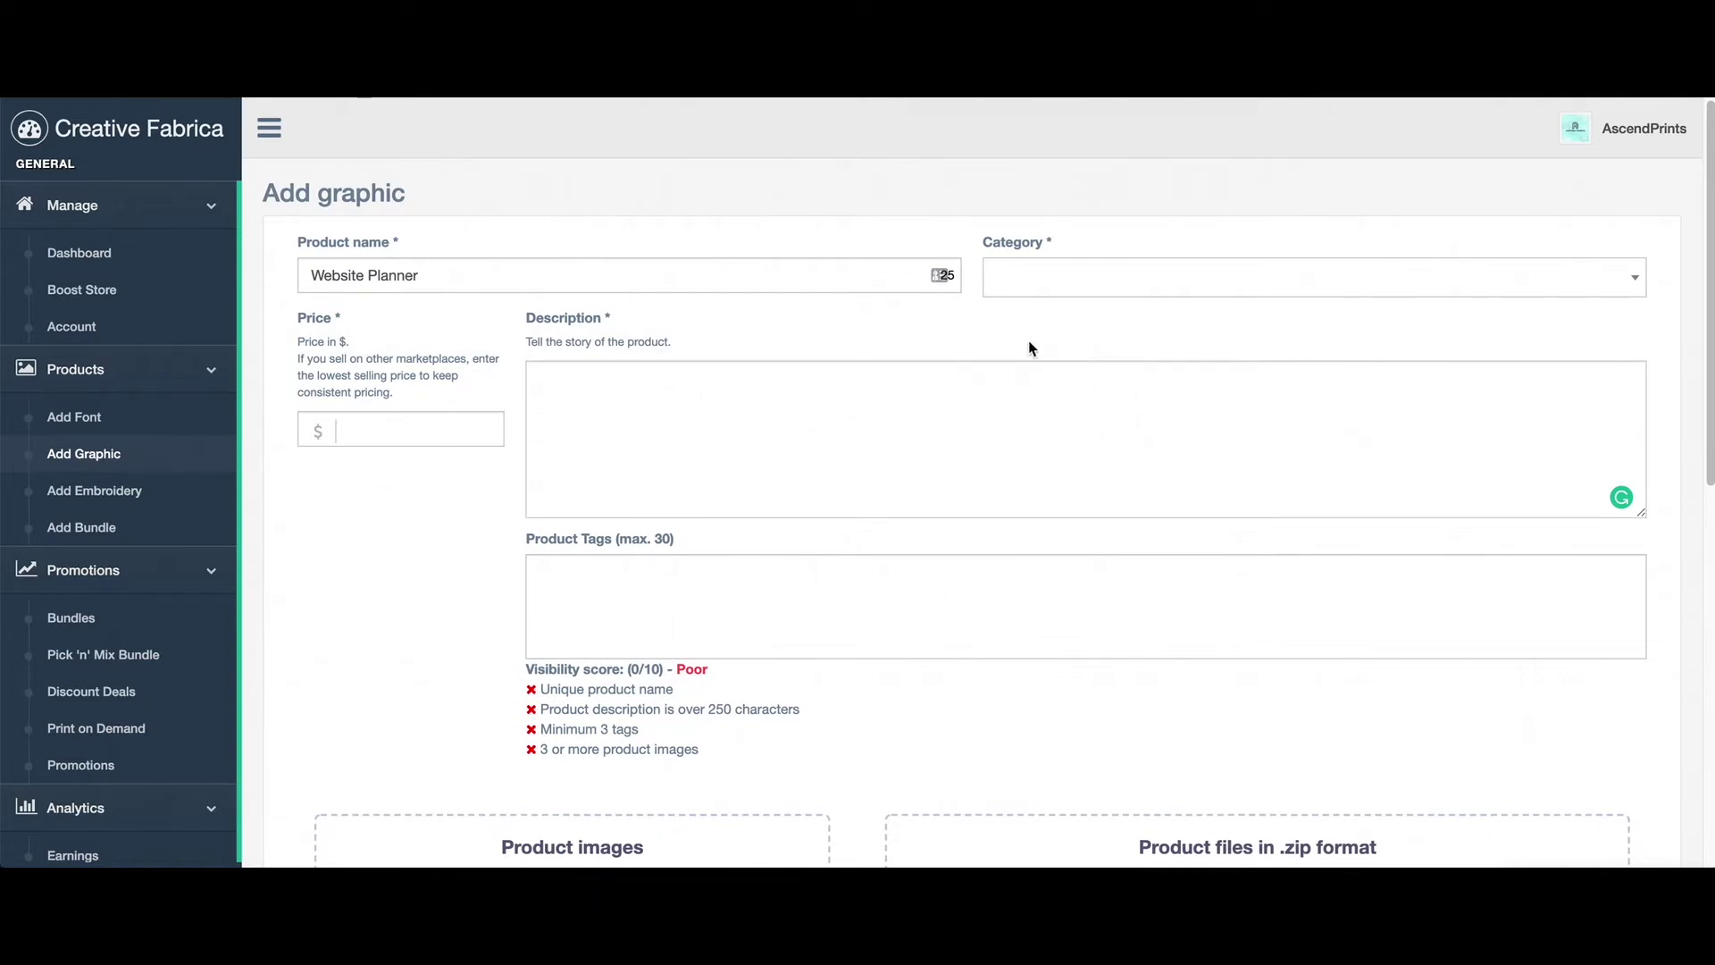
Open the Category dropdown on the Add graphic form
click(1182, 282)
Replace the 'kd' search with 'print', choose Graphic Templates > Print Templates, and enter price 2.99
text(kd)
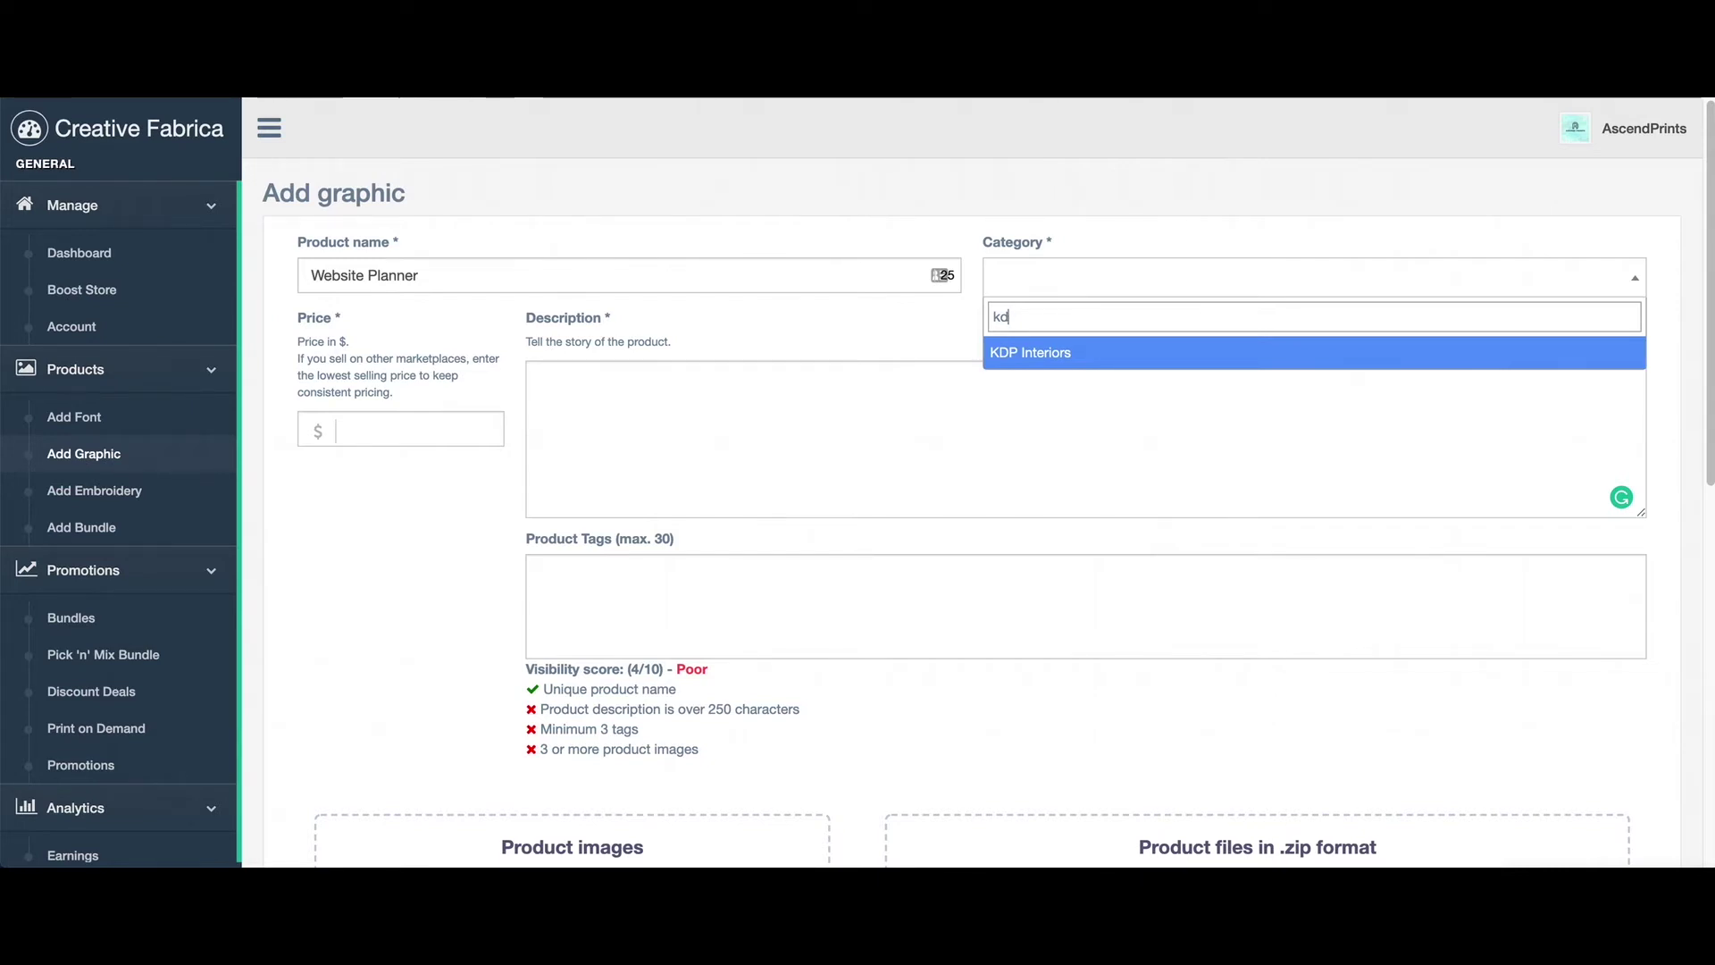
double_click(1145, 325)
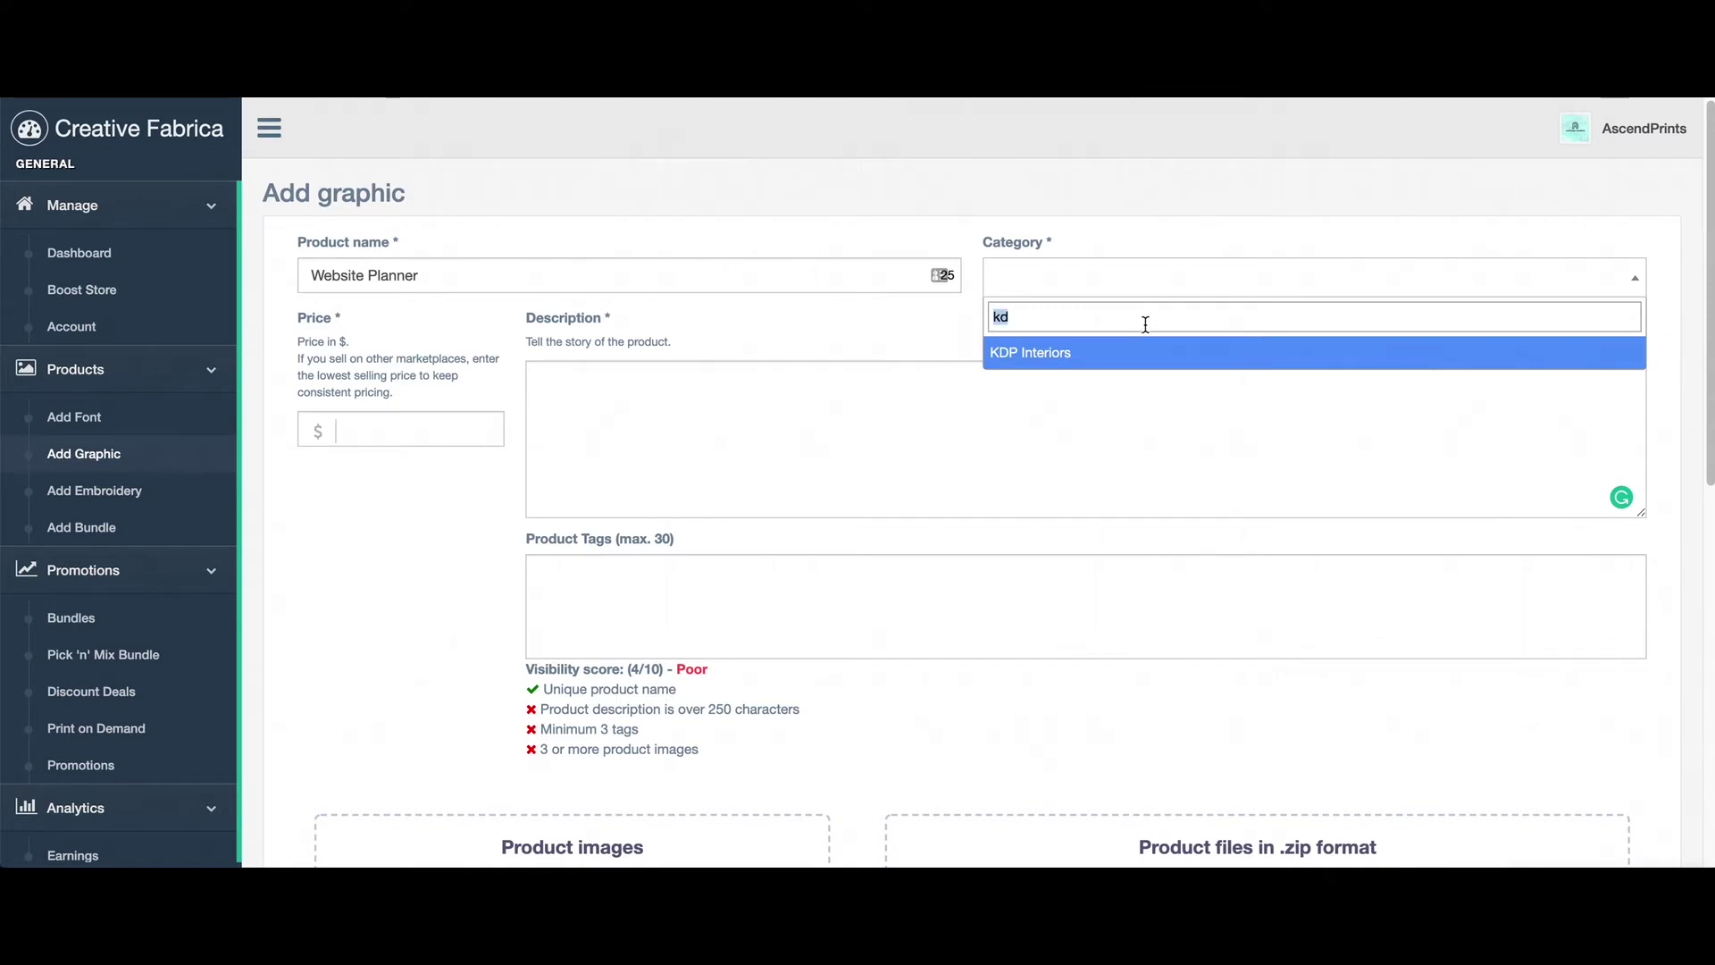
text(print)
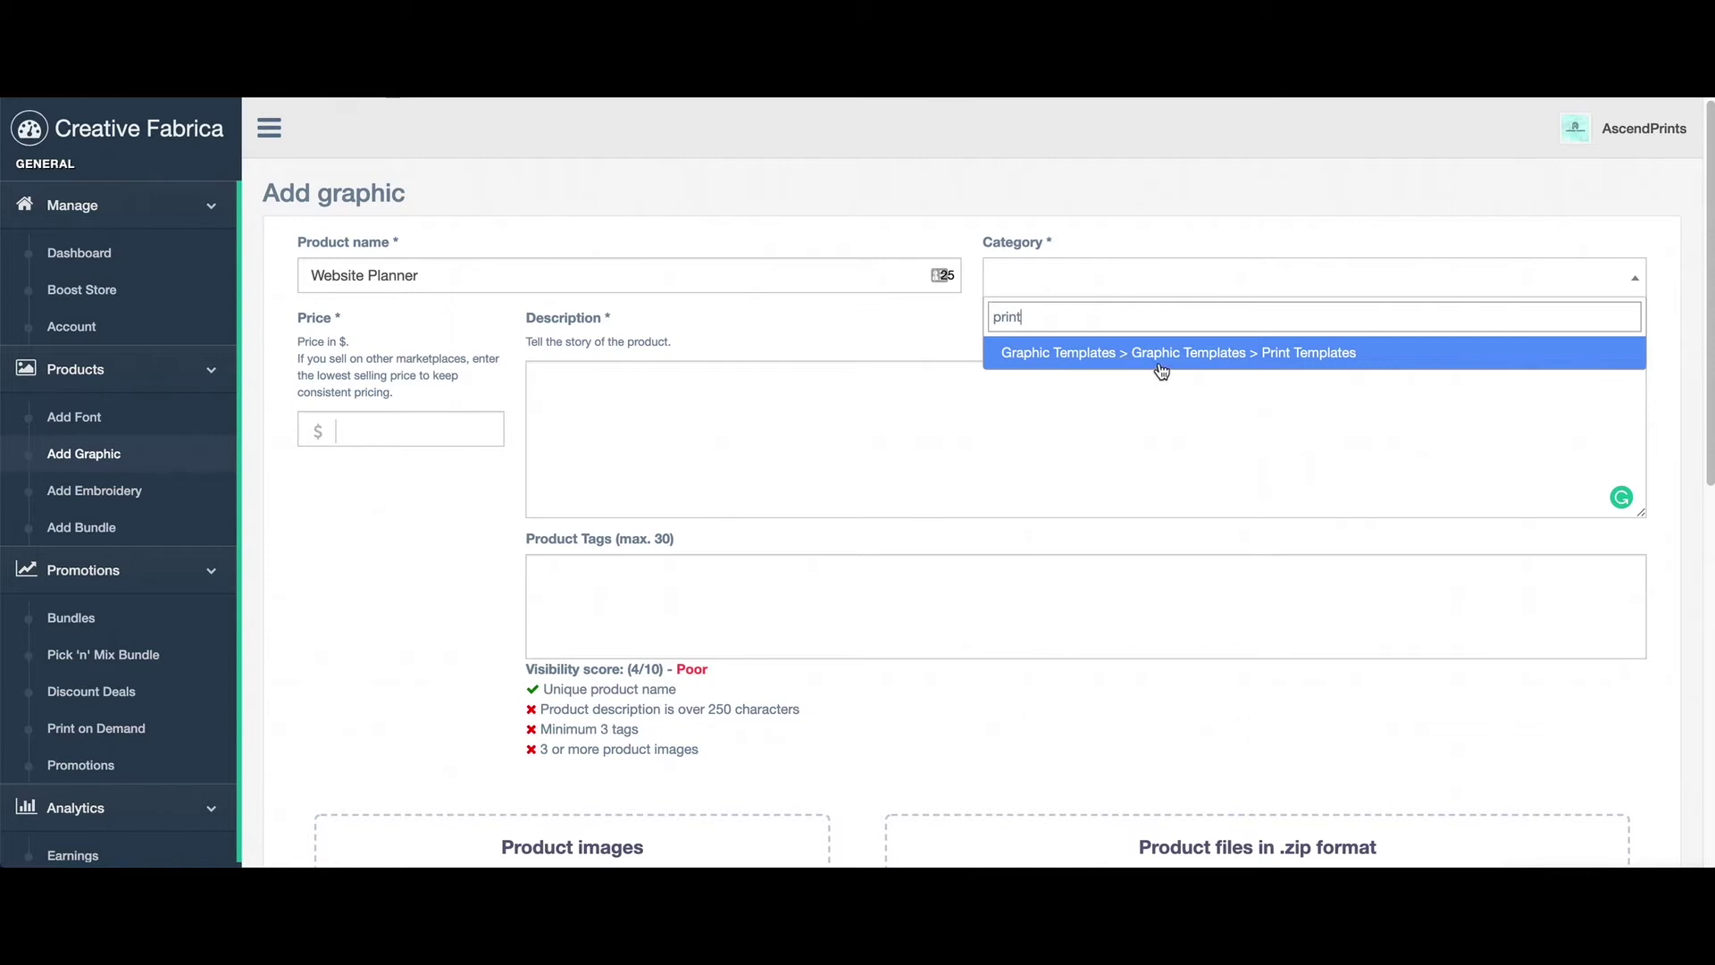
click(1360, 364)
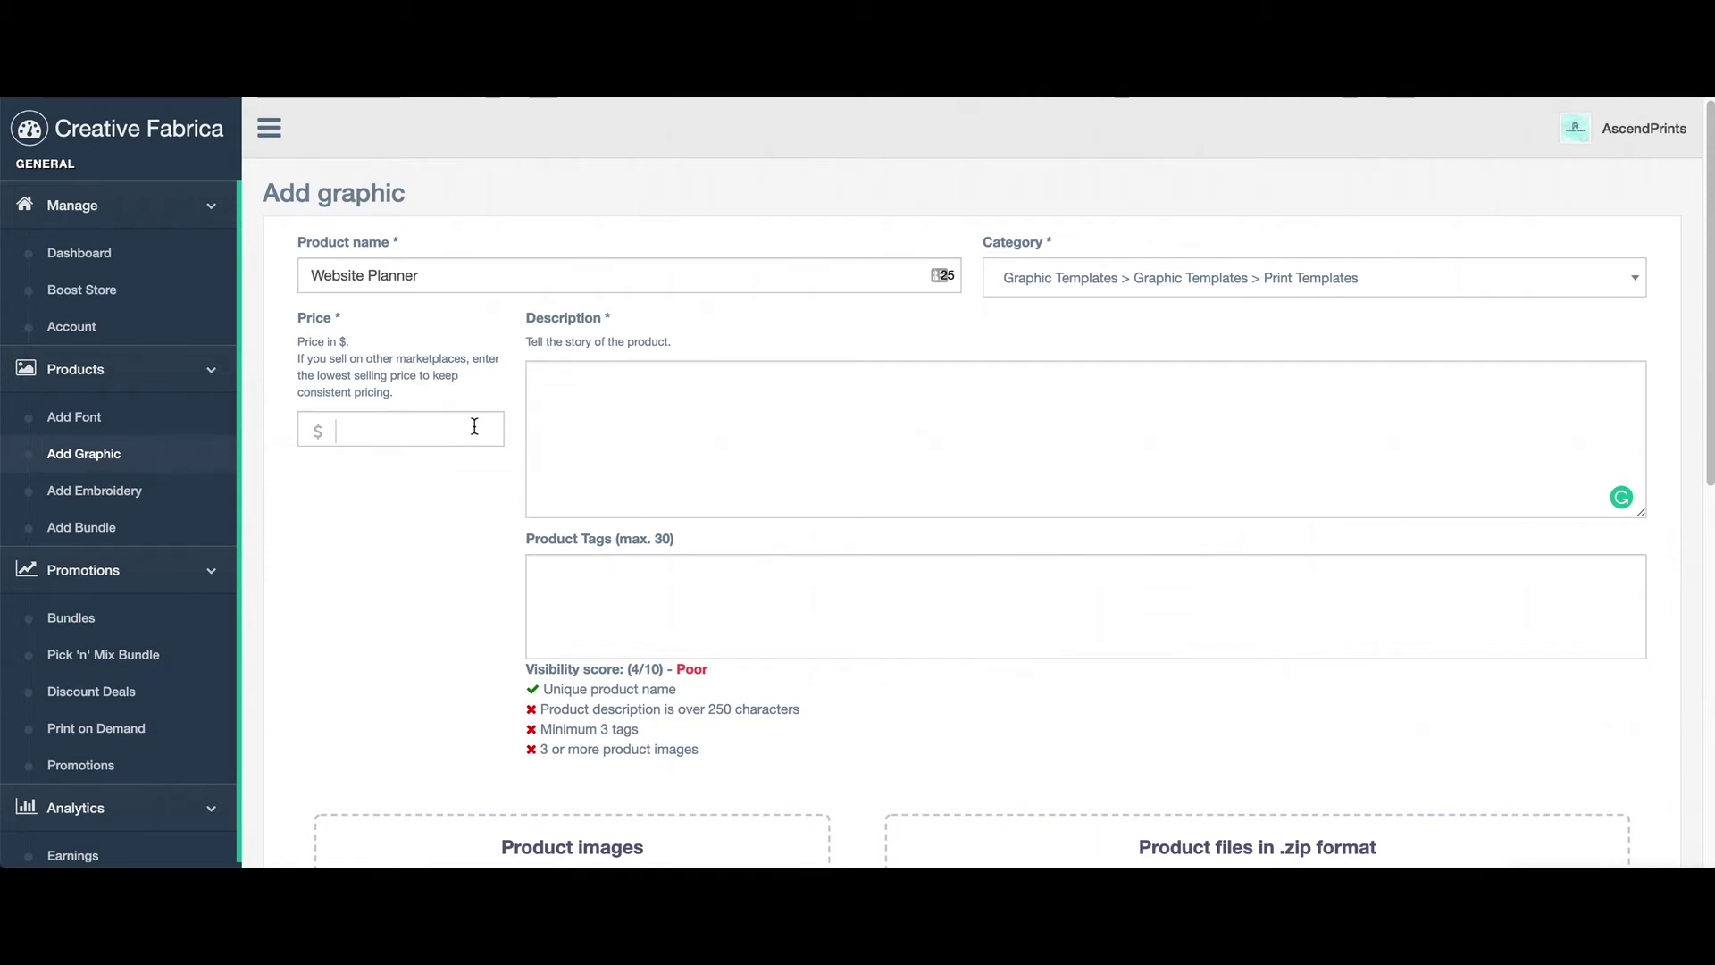
text(2.99)
Paste the prepared website-planner description ending 'Purchase your printable digital download today!' into Description
click(705, 421)
key(ctrl+v)
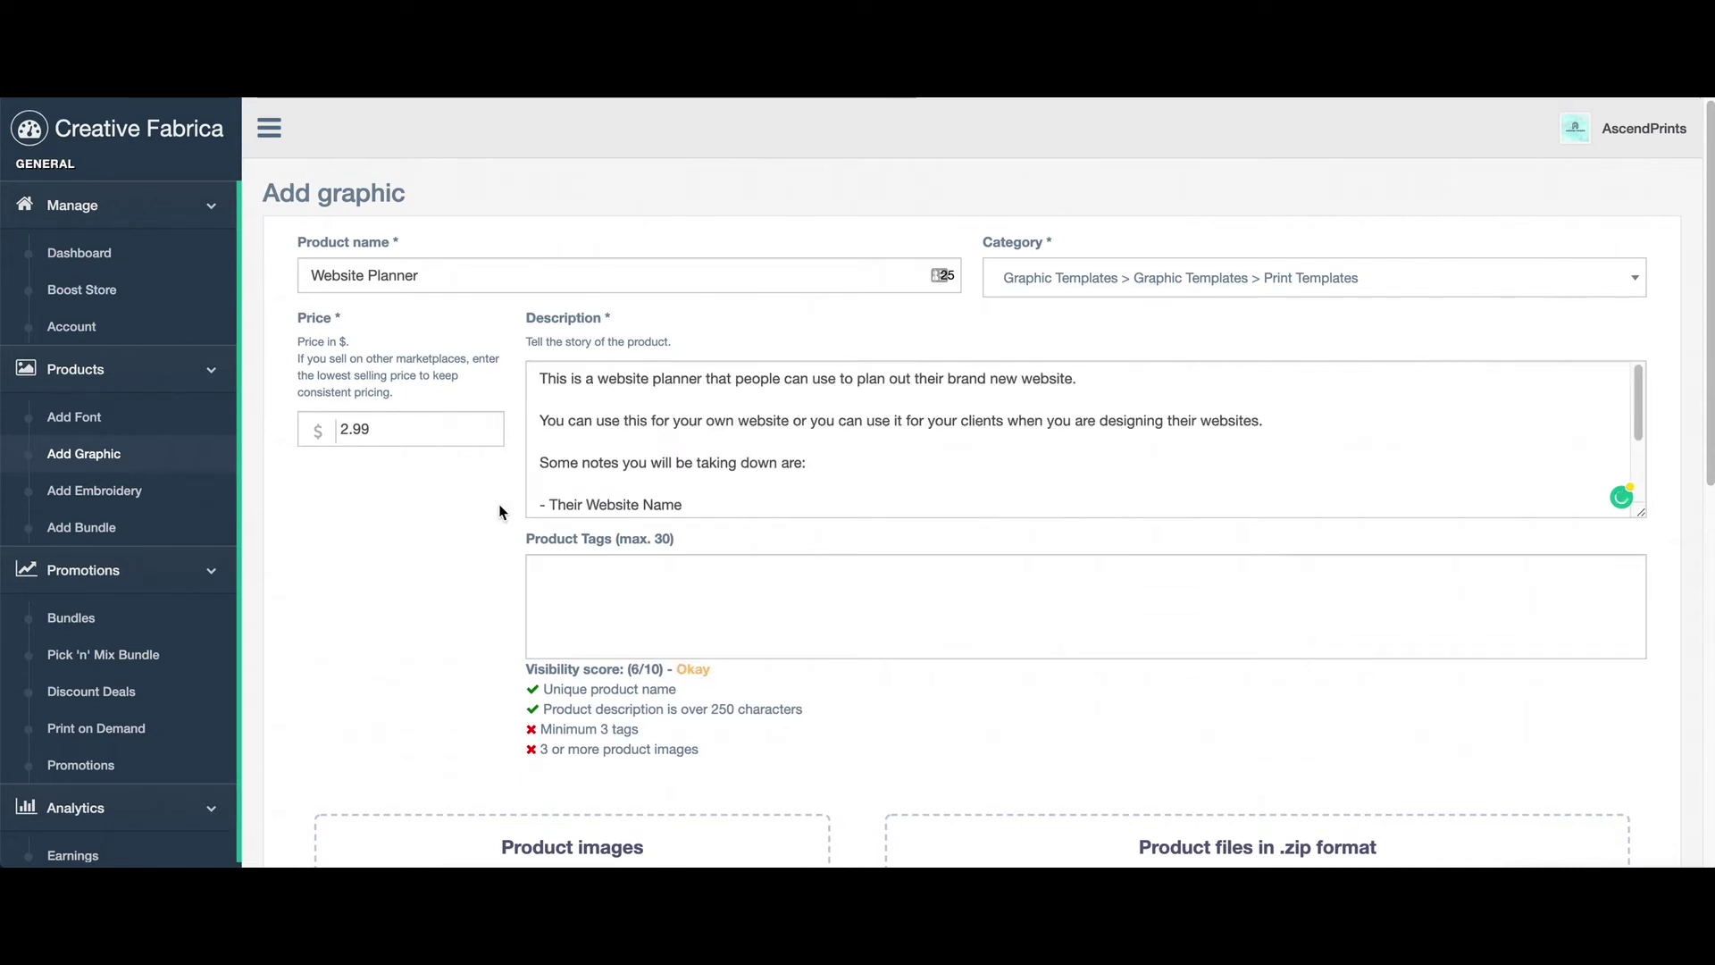
scroll(1644, 407, down, 1)
scroll(1644, 407, up, 1)
drag(1644, 407, 1648, 473)
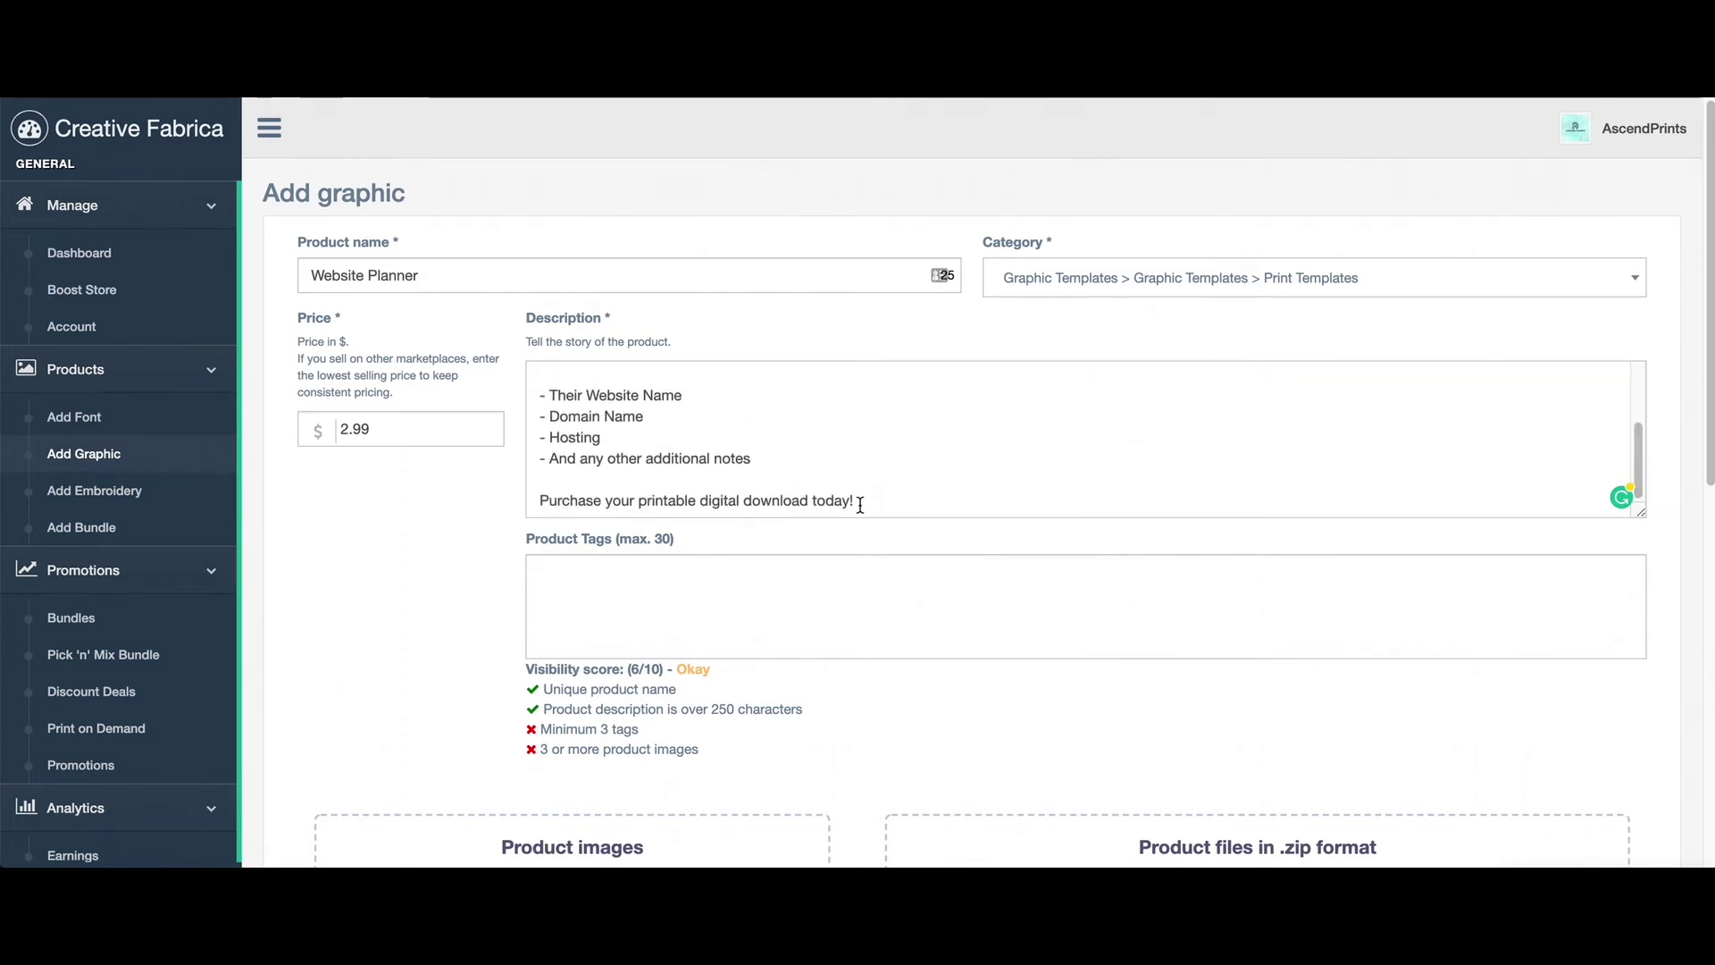
scroll(490, 572, down, 1)
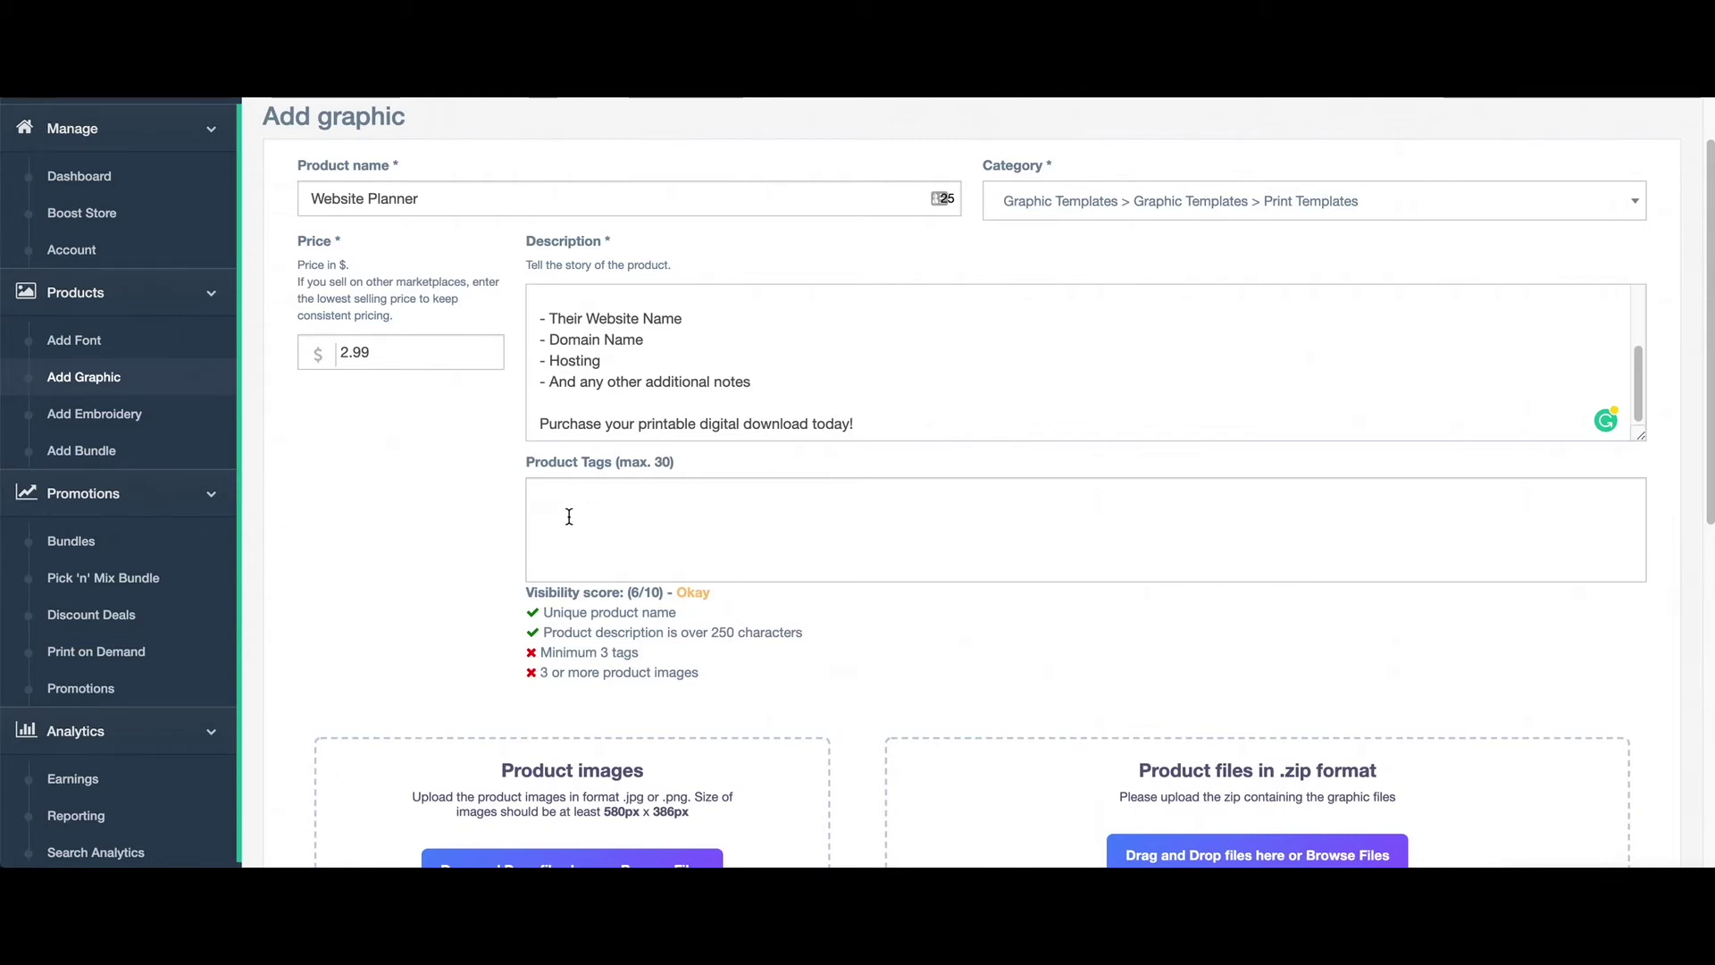
Add product tags website, domain name, hosting, web design and web developer
text(website)
key(Return)
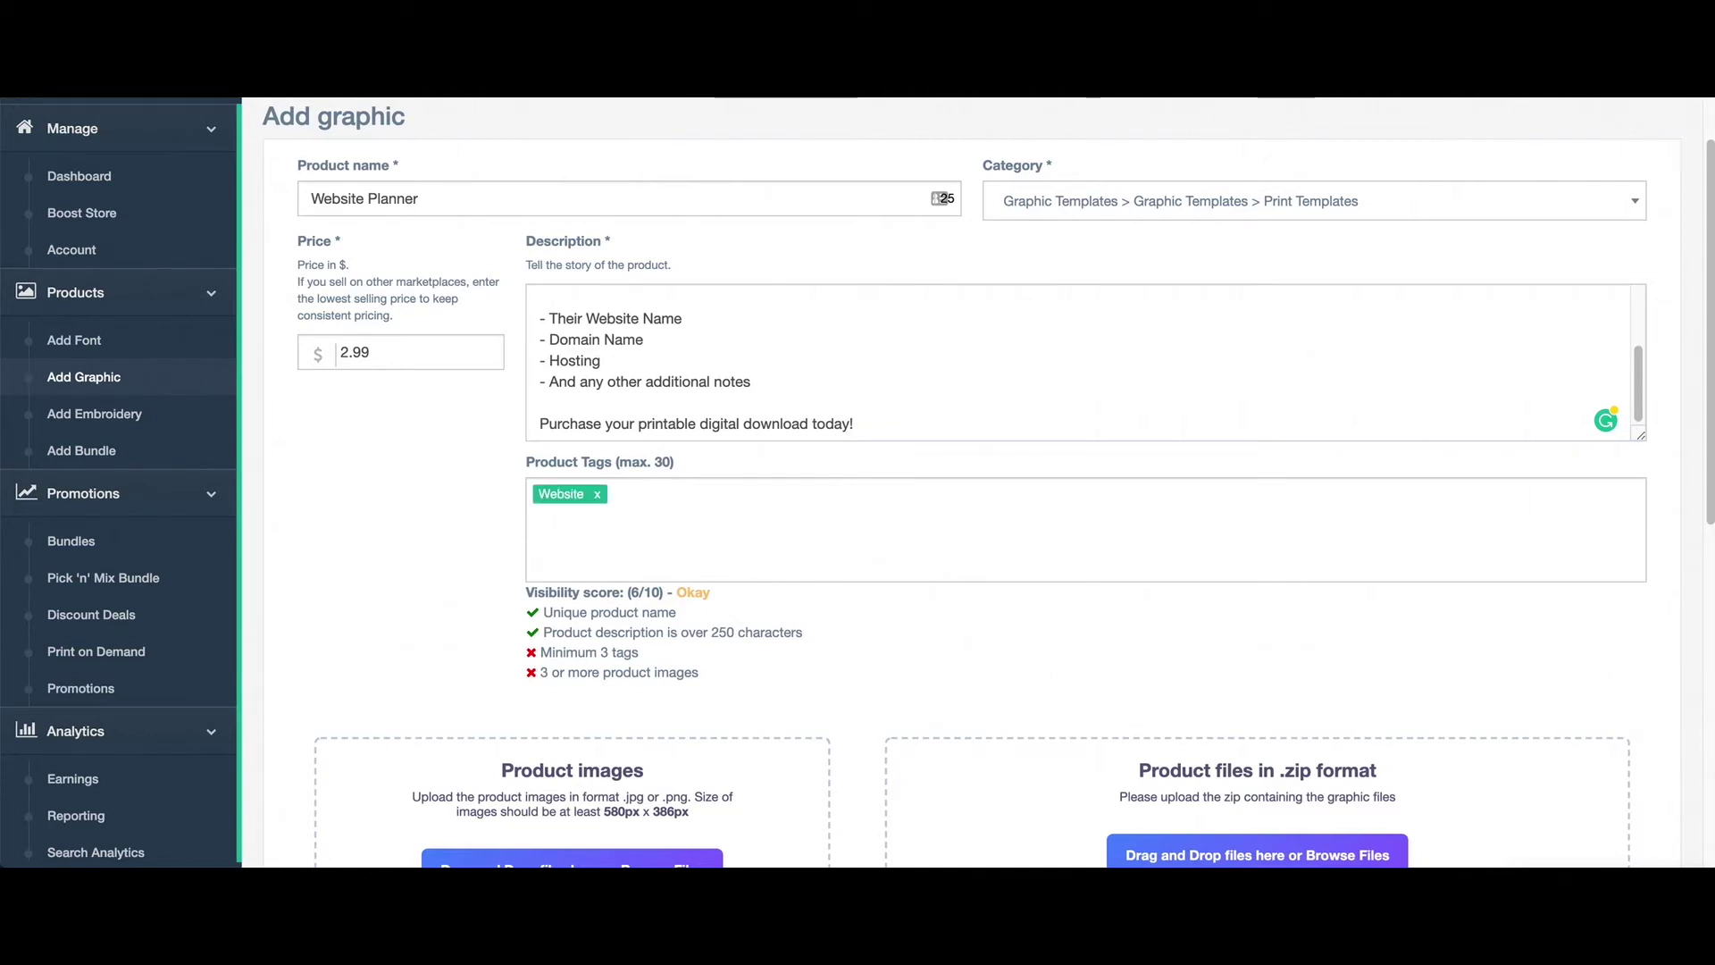
text(domain name)
key(Return)
text(hosting)
key(Return)
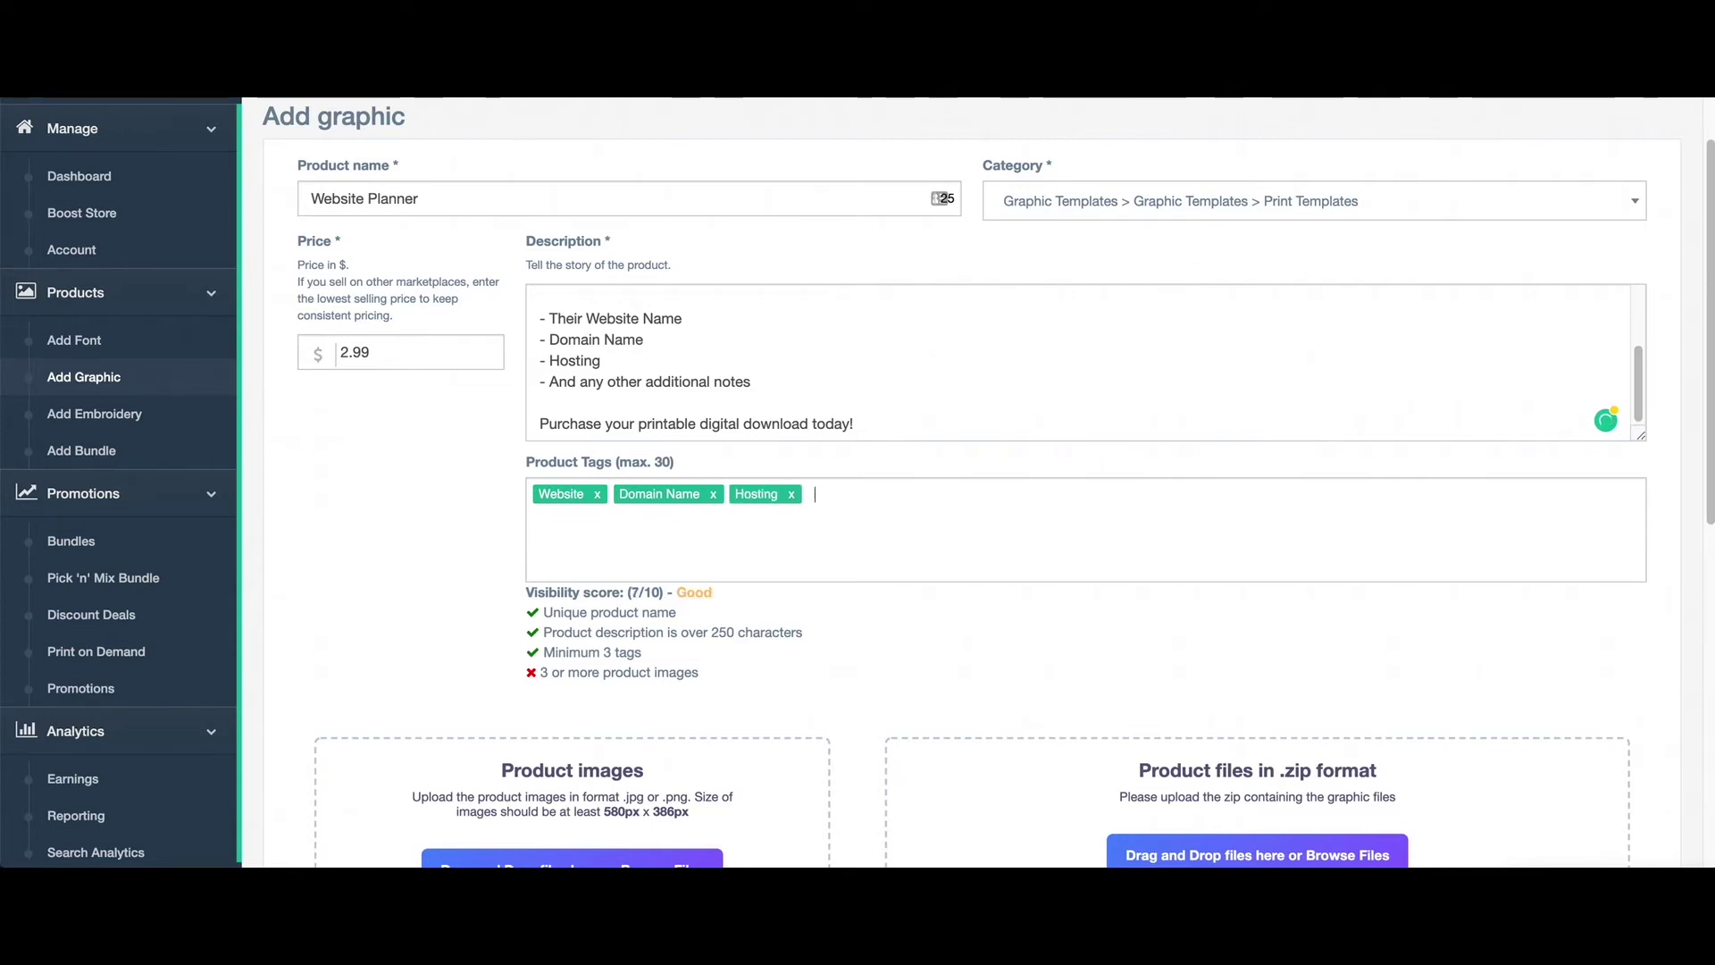
text(web design)
key(Return)
text(web developer)
key(Return)
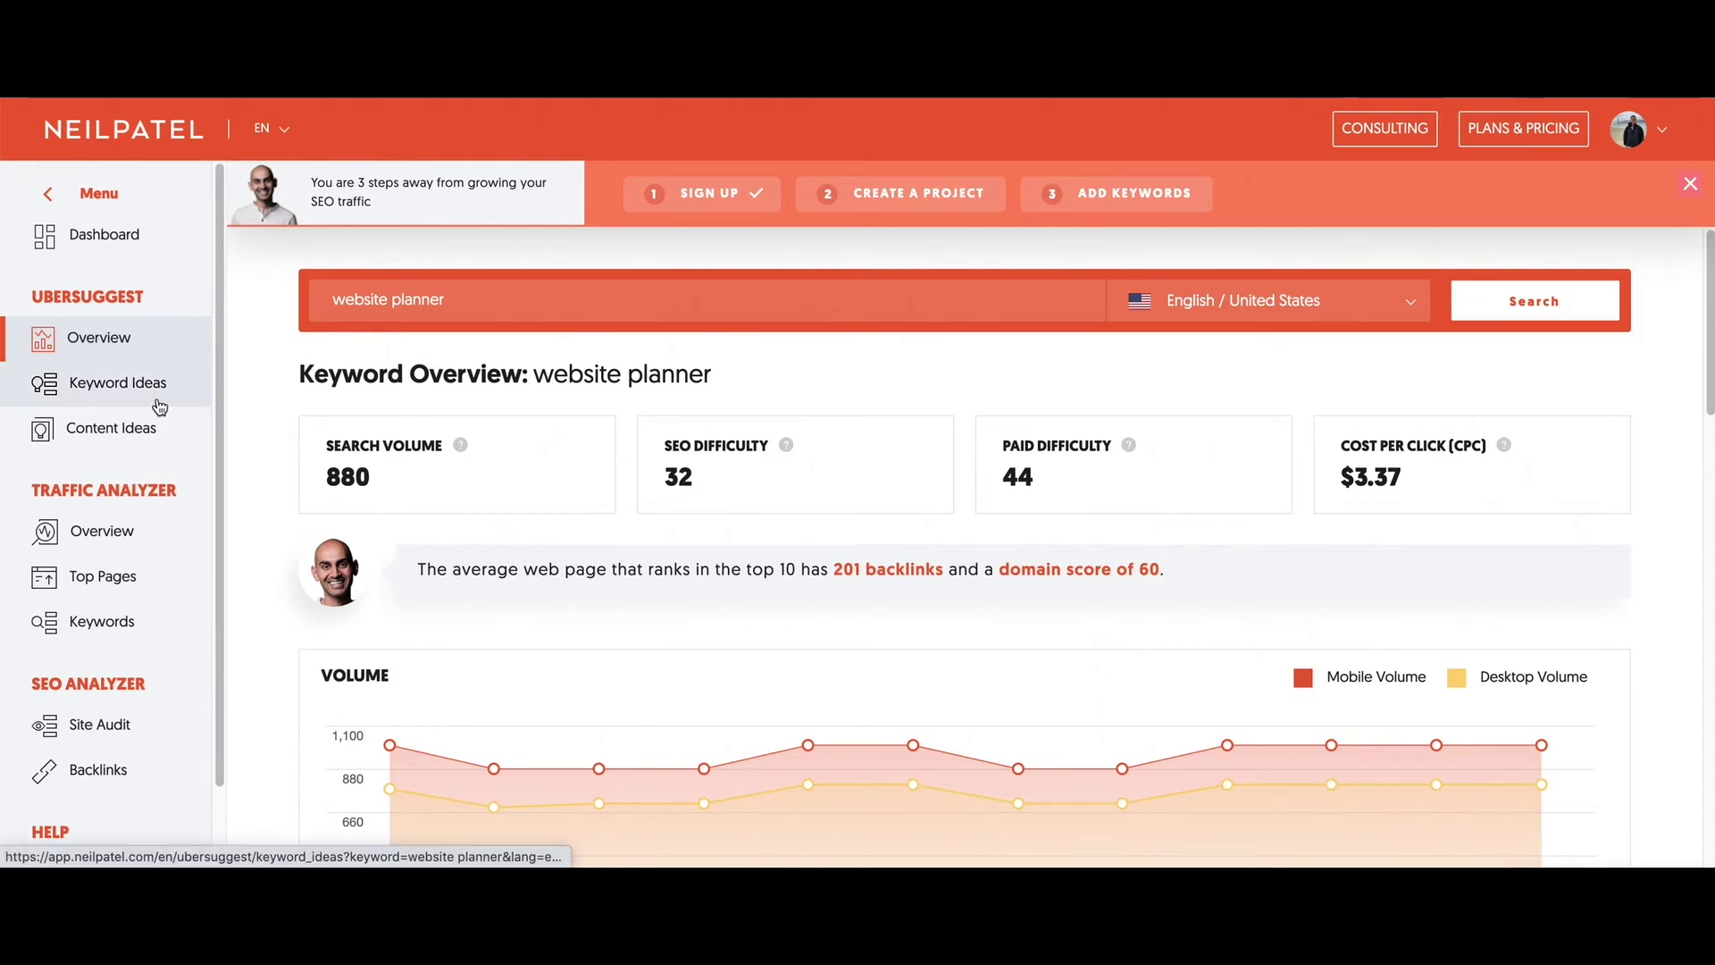
Show Ubersuggest's Keyword Ideas for website planner and scroll through the suggestions' search volumes
click(160, 407)
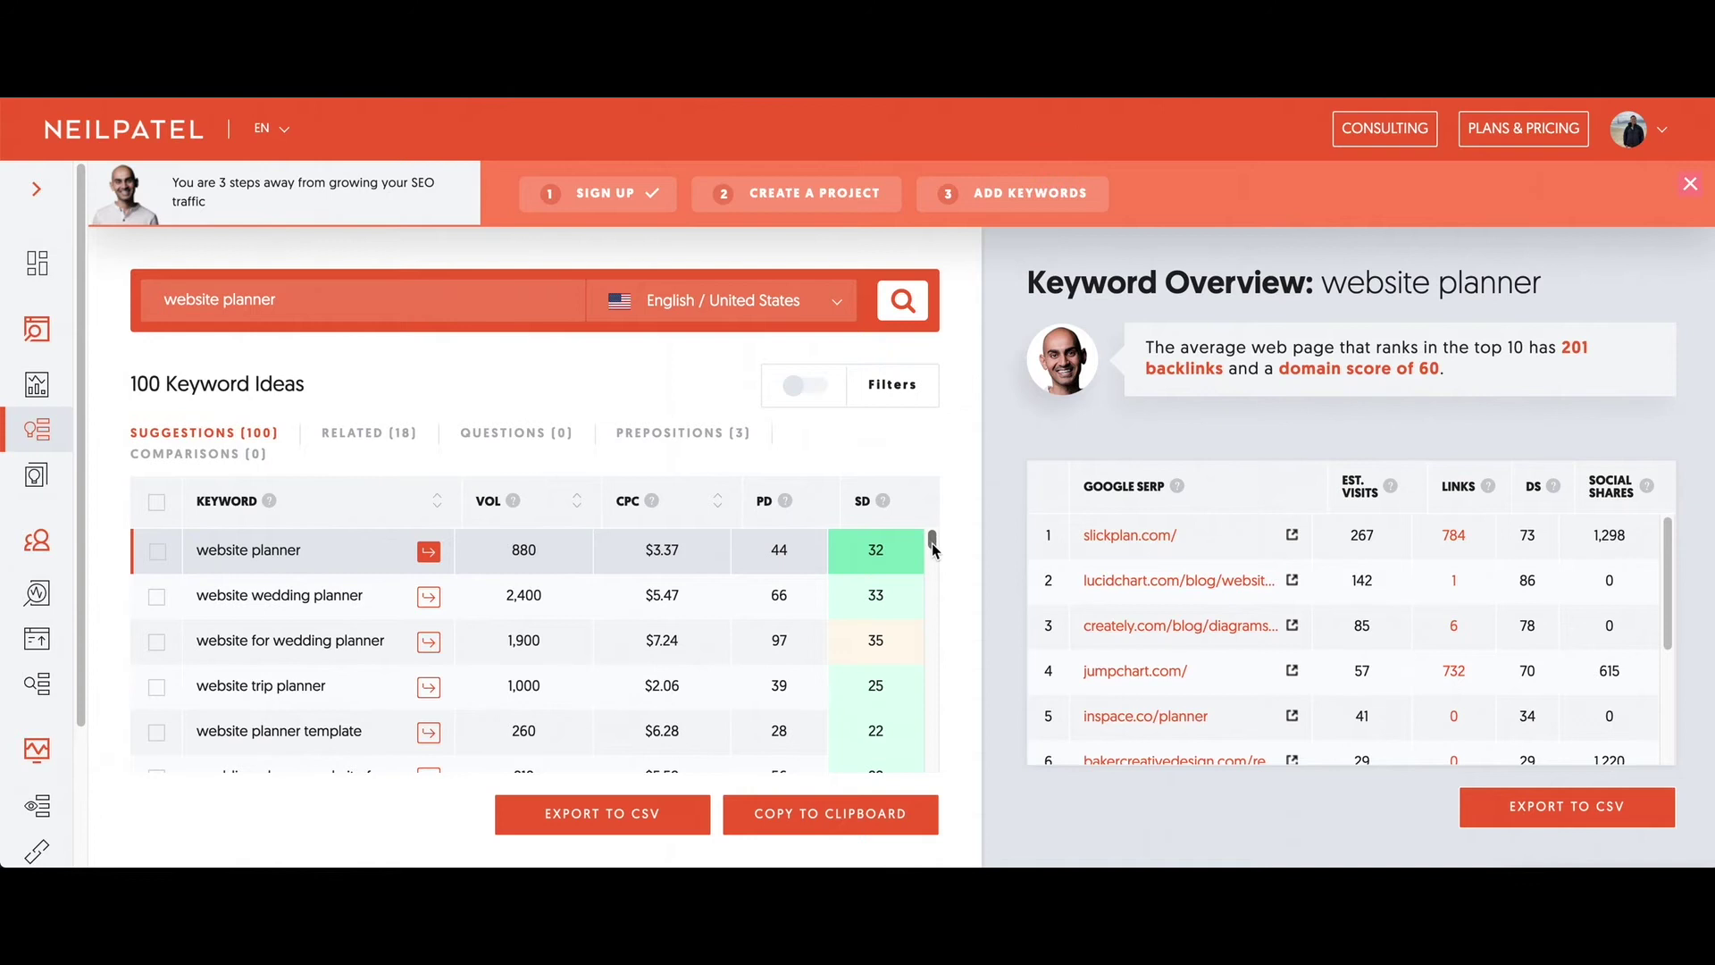
scroll(931, 541, down, 1)
scroll(931, 541, up, 1)
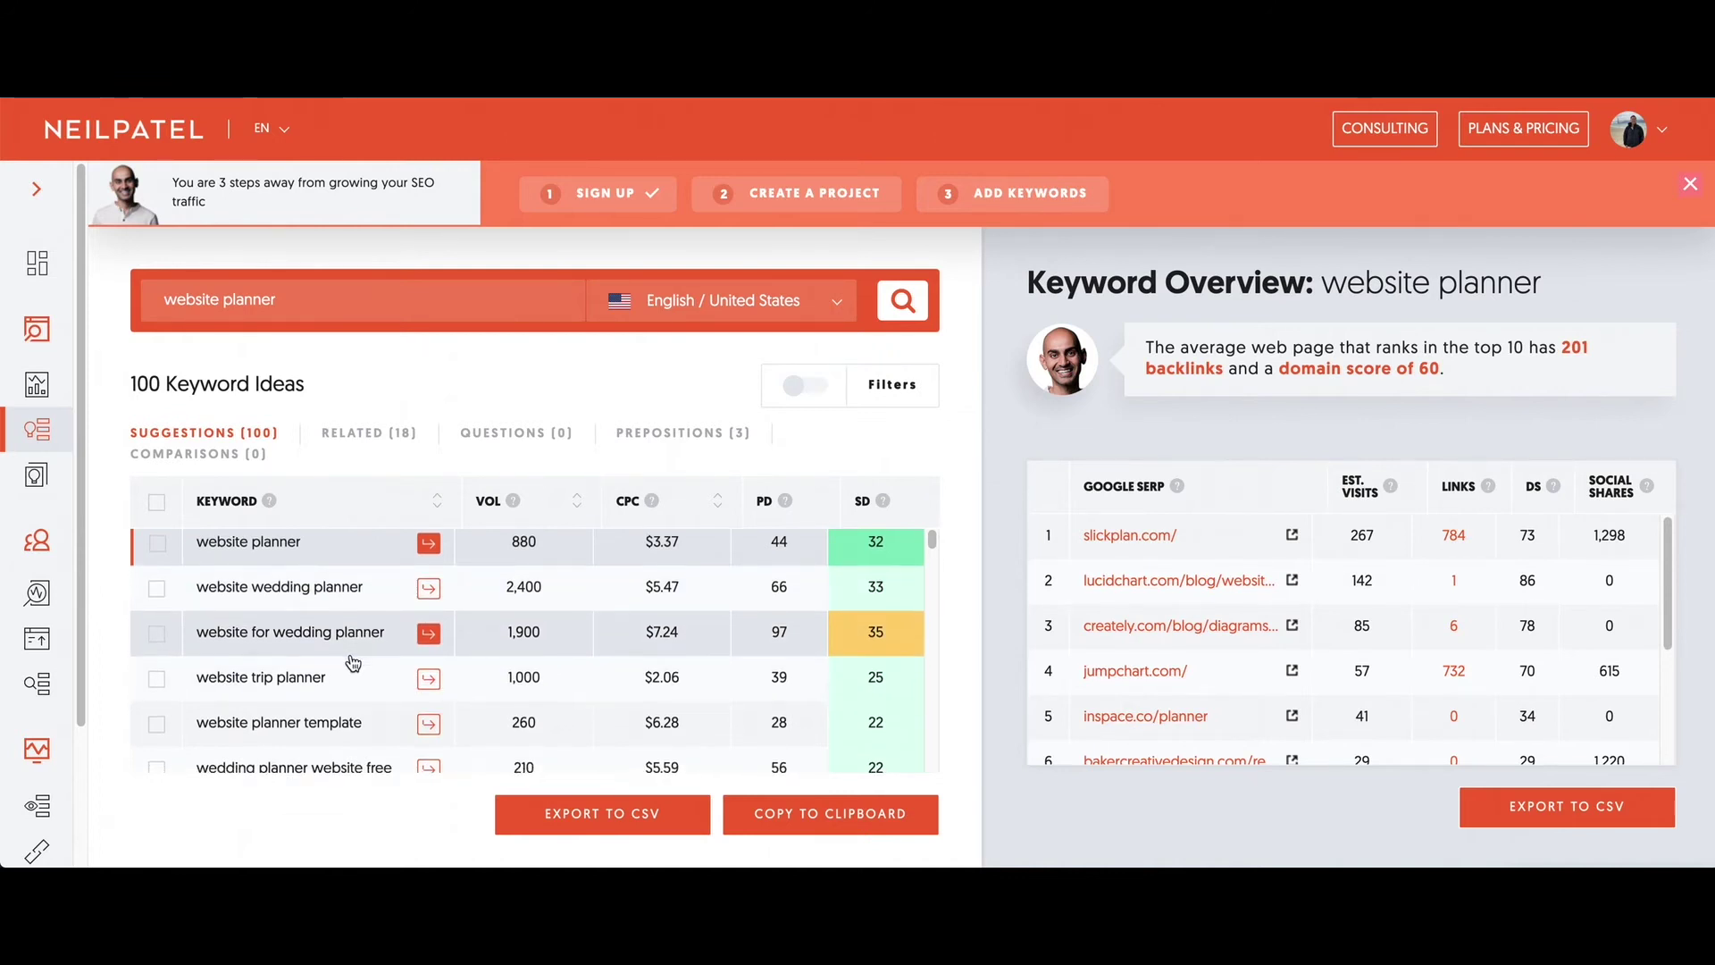
scroll(295, 652, down, 1)
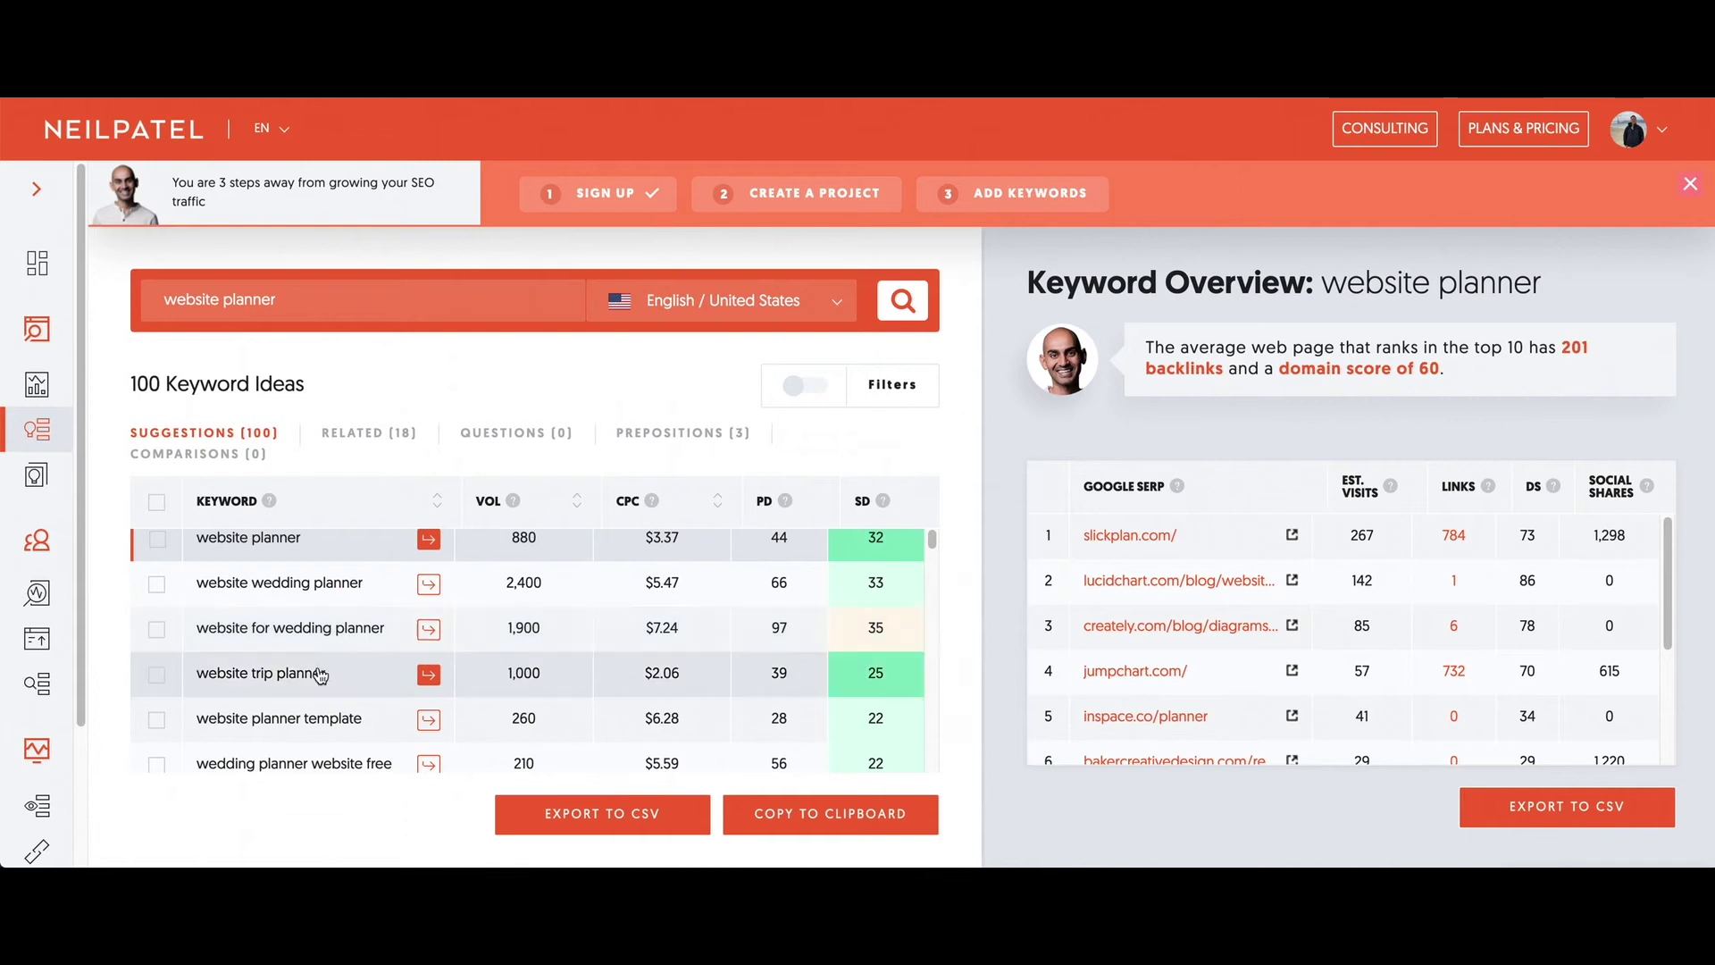
scroll(355, 684, down, 1)
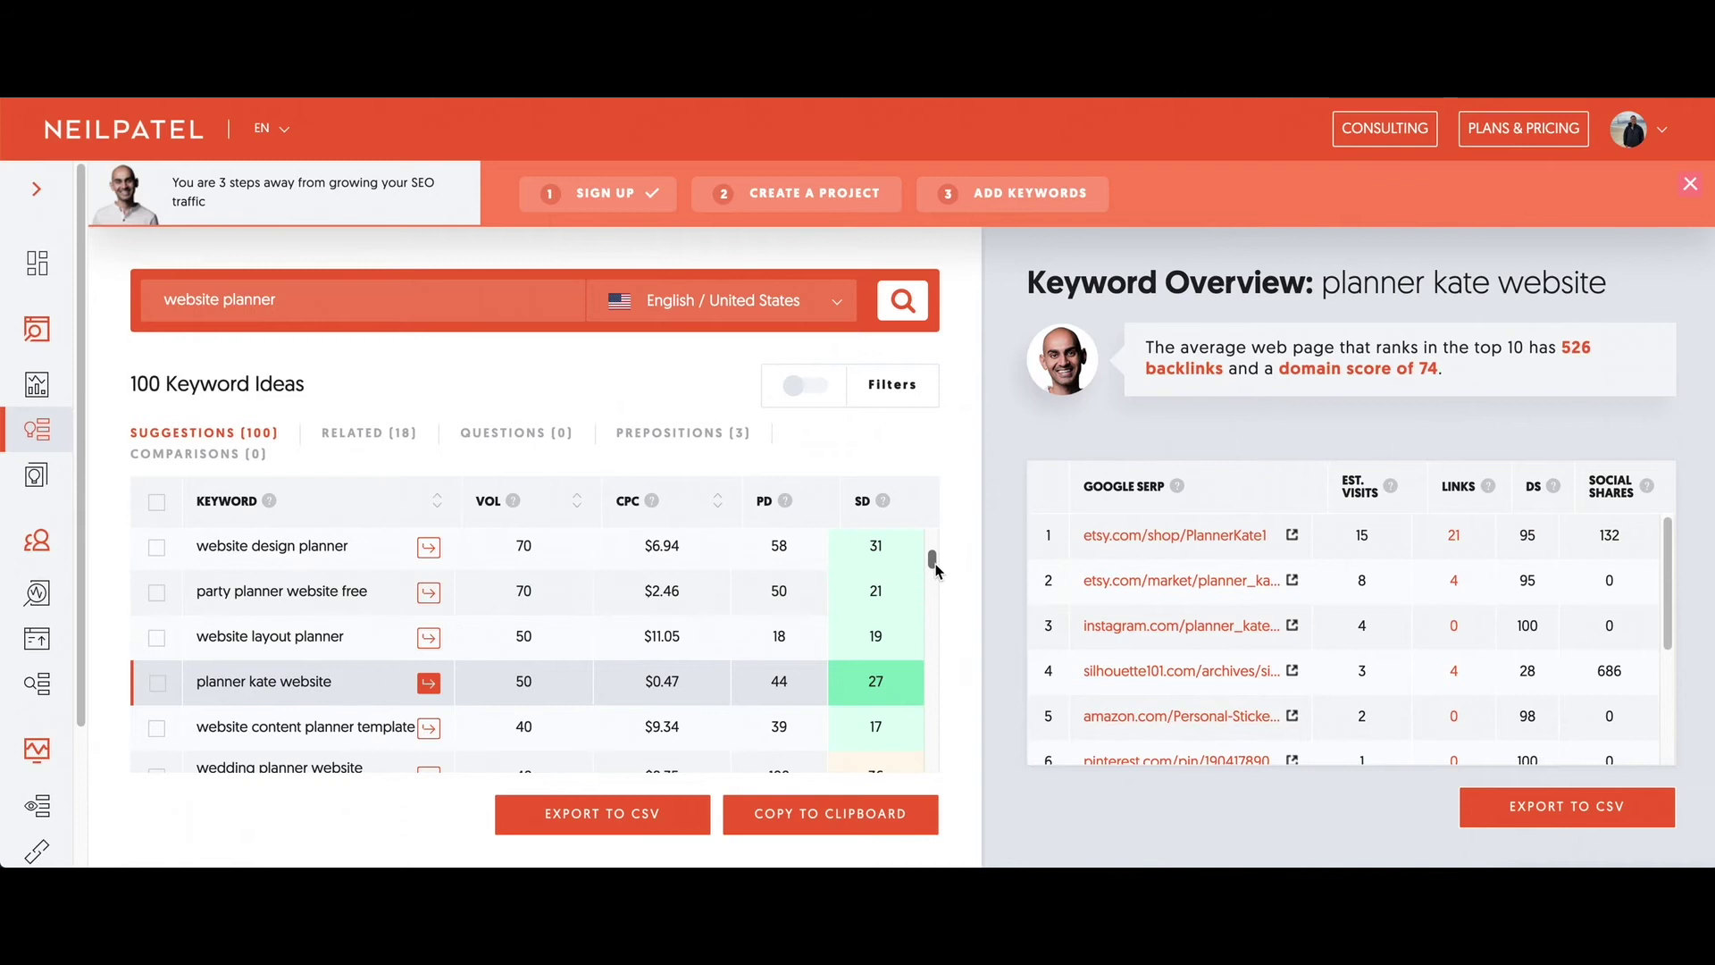
drag(932, 562, 931, 538)
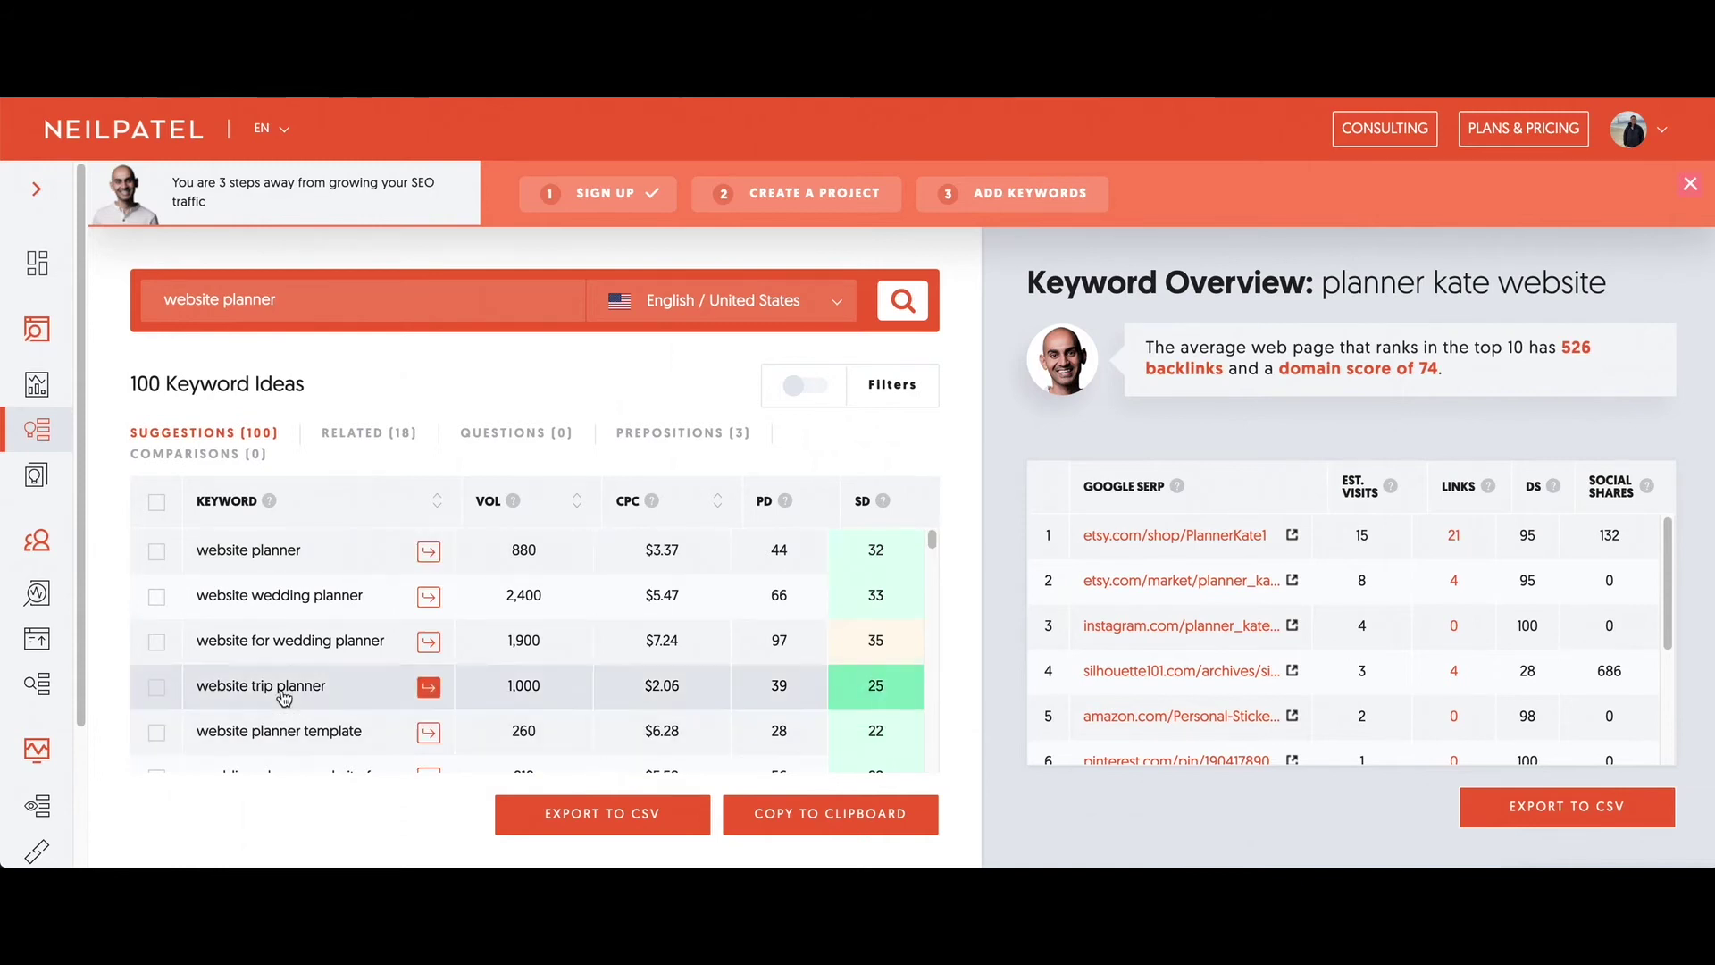
scroll(384, 652, down, 3)
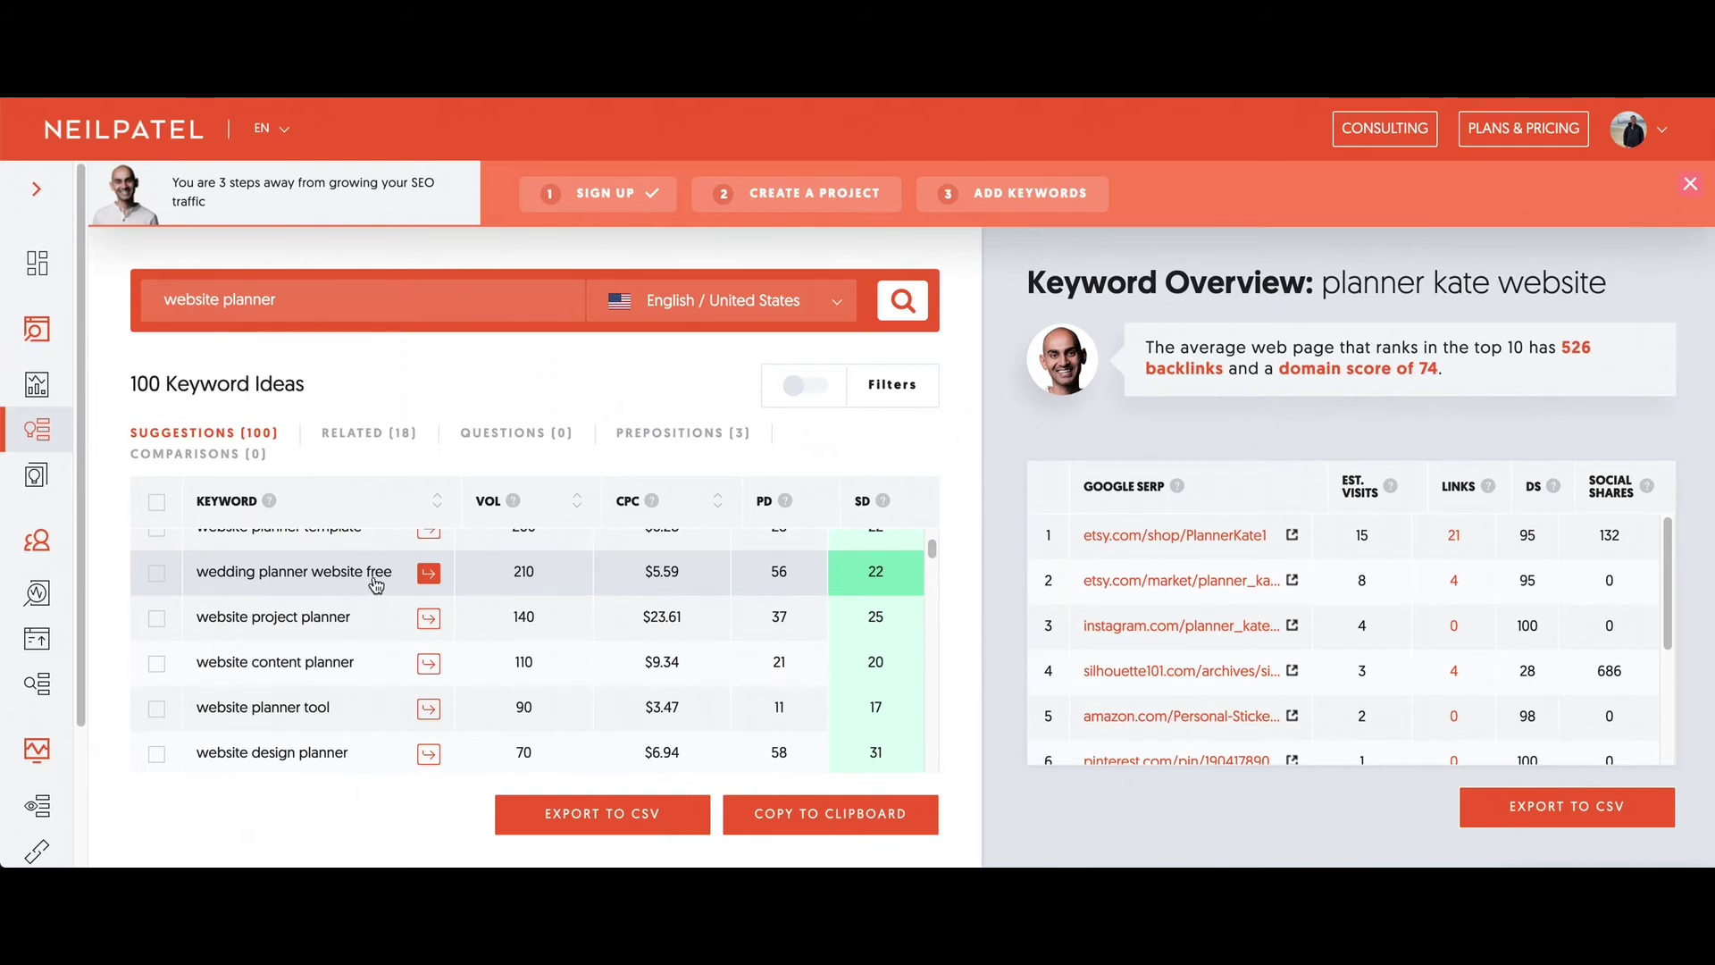
scroll(376, 584, down, 4)
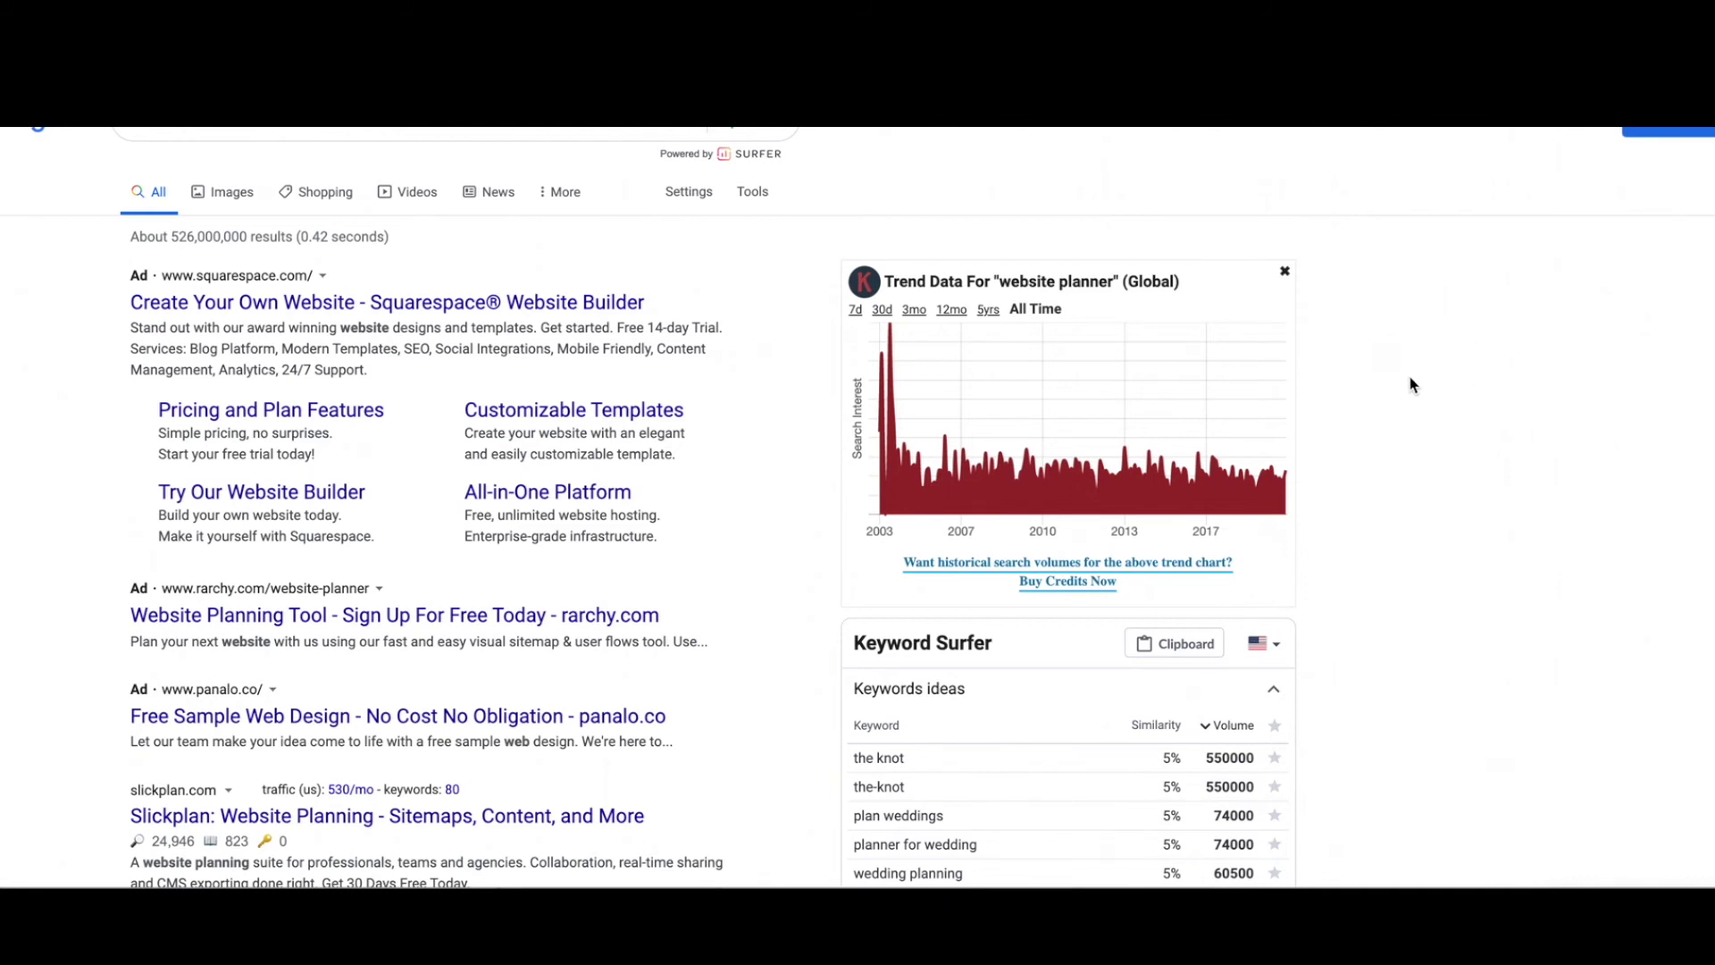
Scroll through the Google results and the Keyword Surfer, Related Keywords and People Also Search For panels
scroll(1412, 384, down, 1)
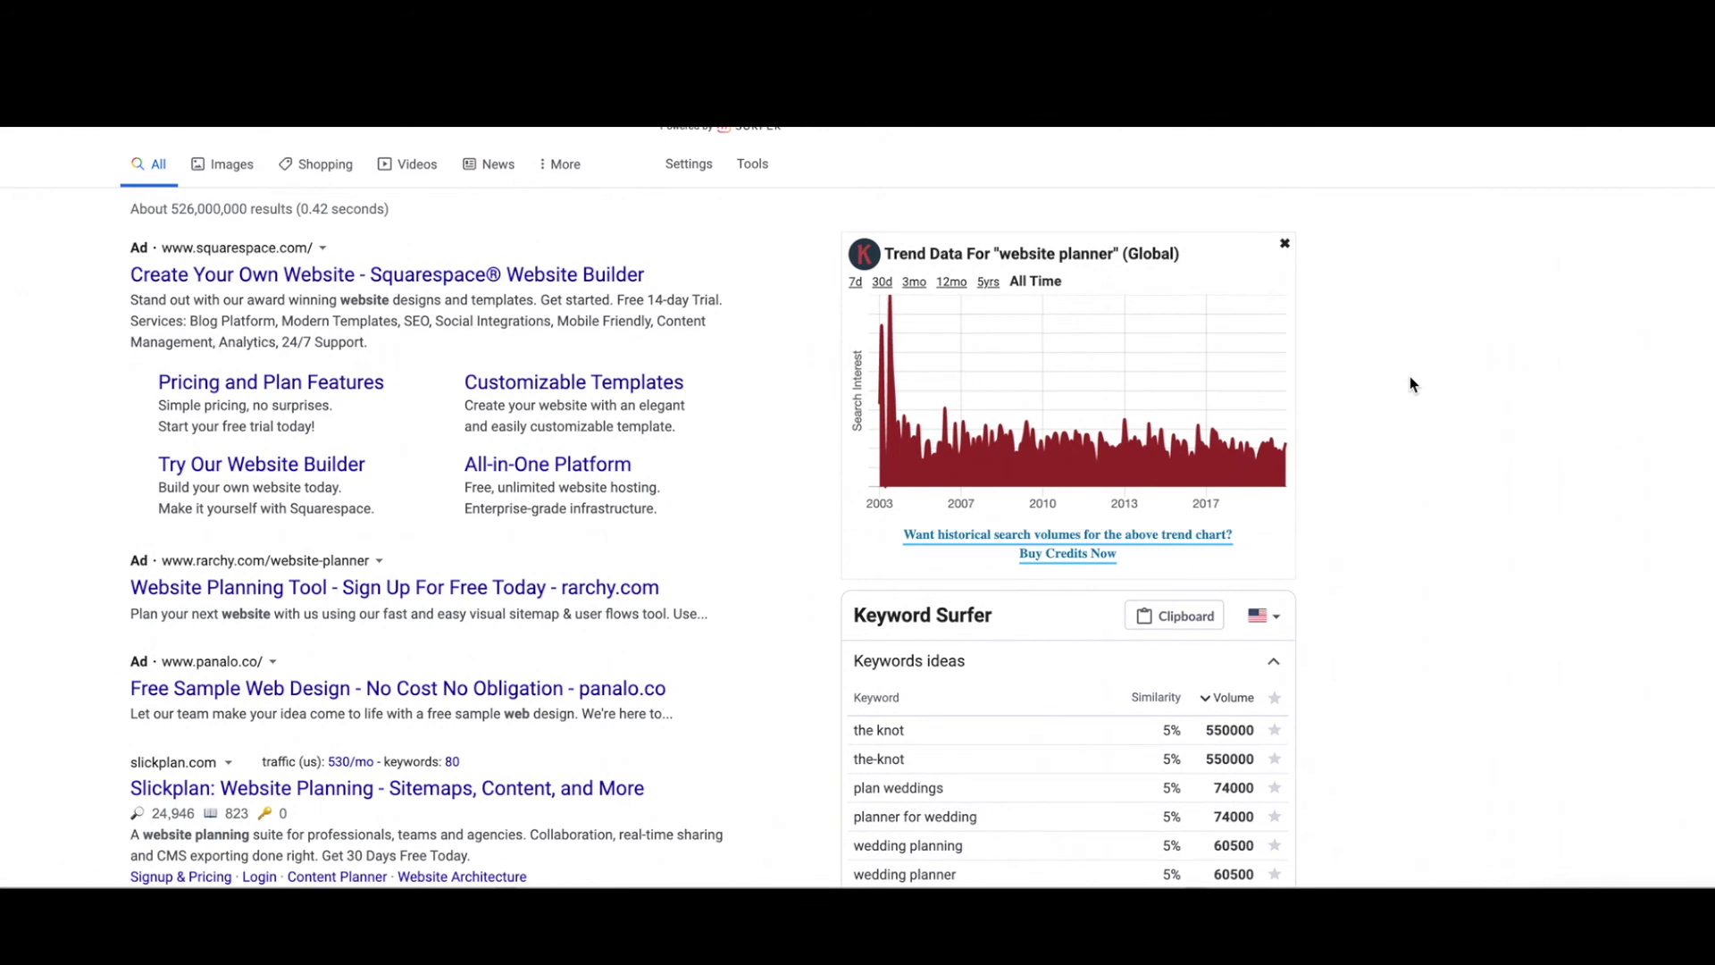
scroll(1410, 384, down, 1)
scroll(1421, 384, down, 1)
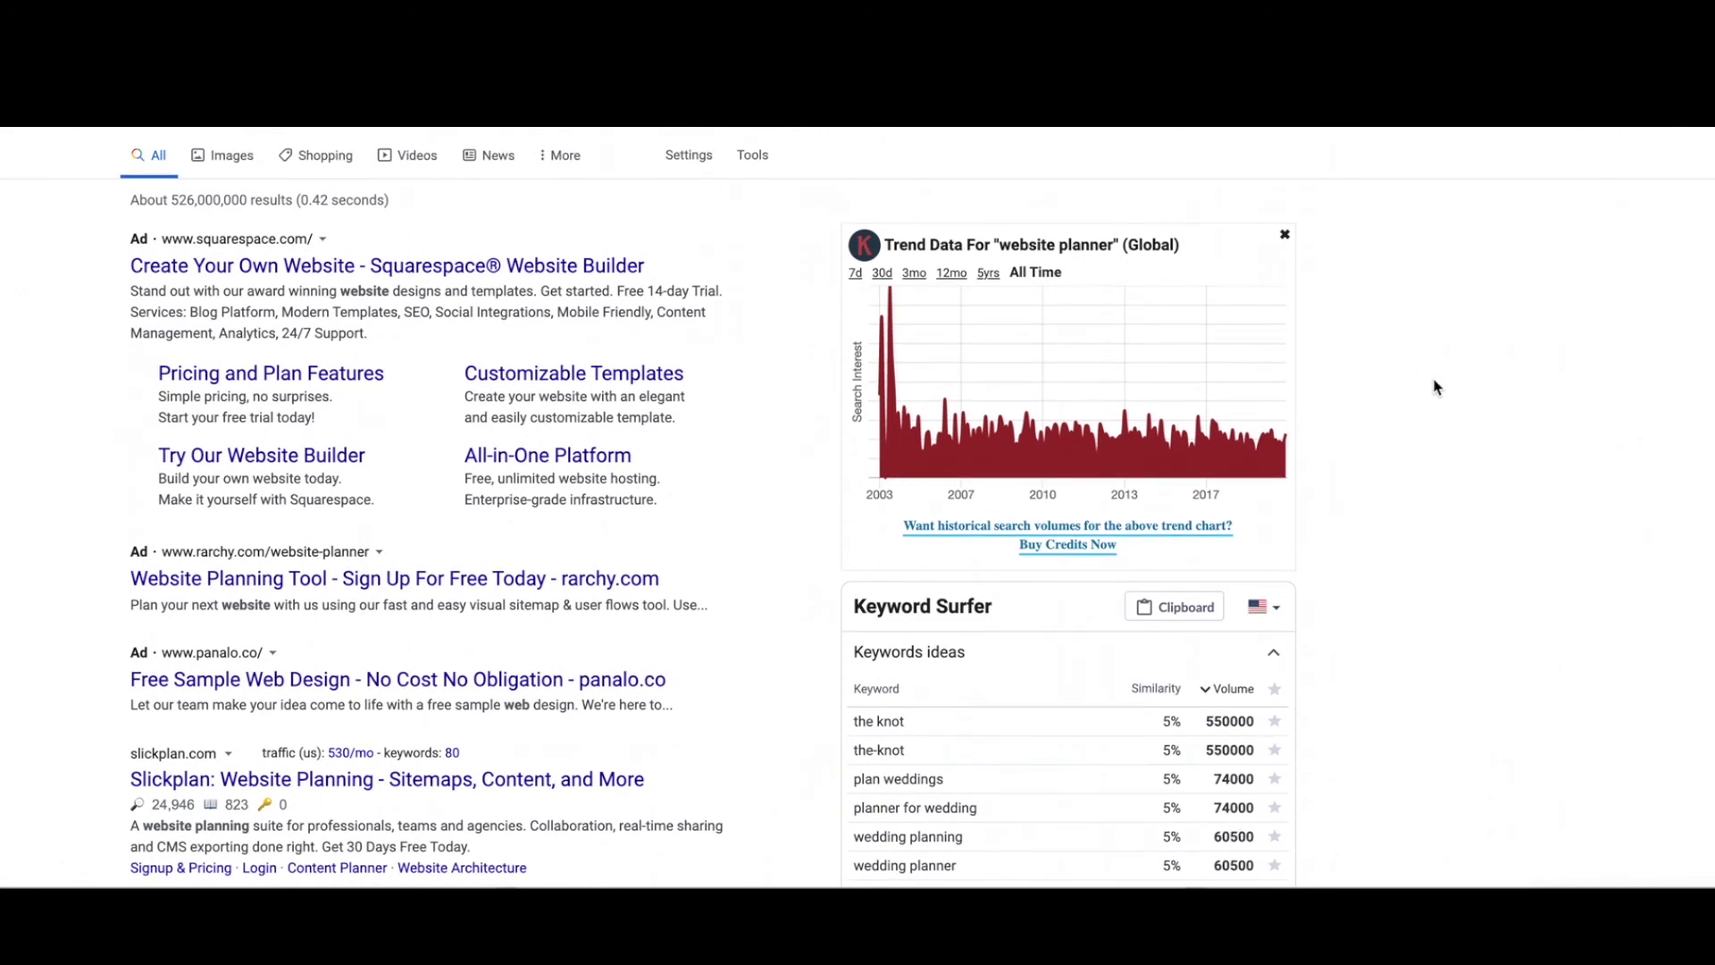
scroll(1384, 371, down, 4)
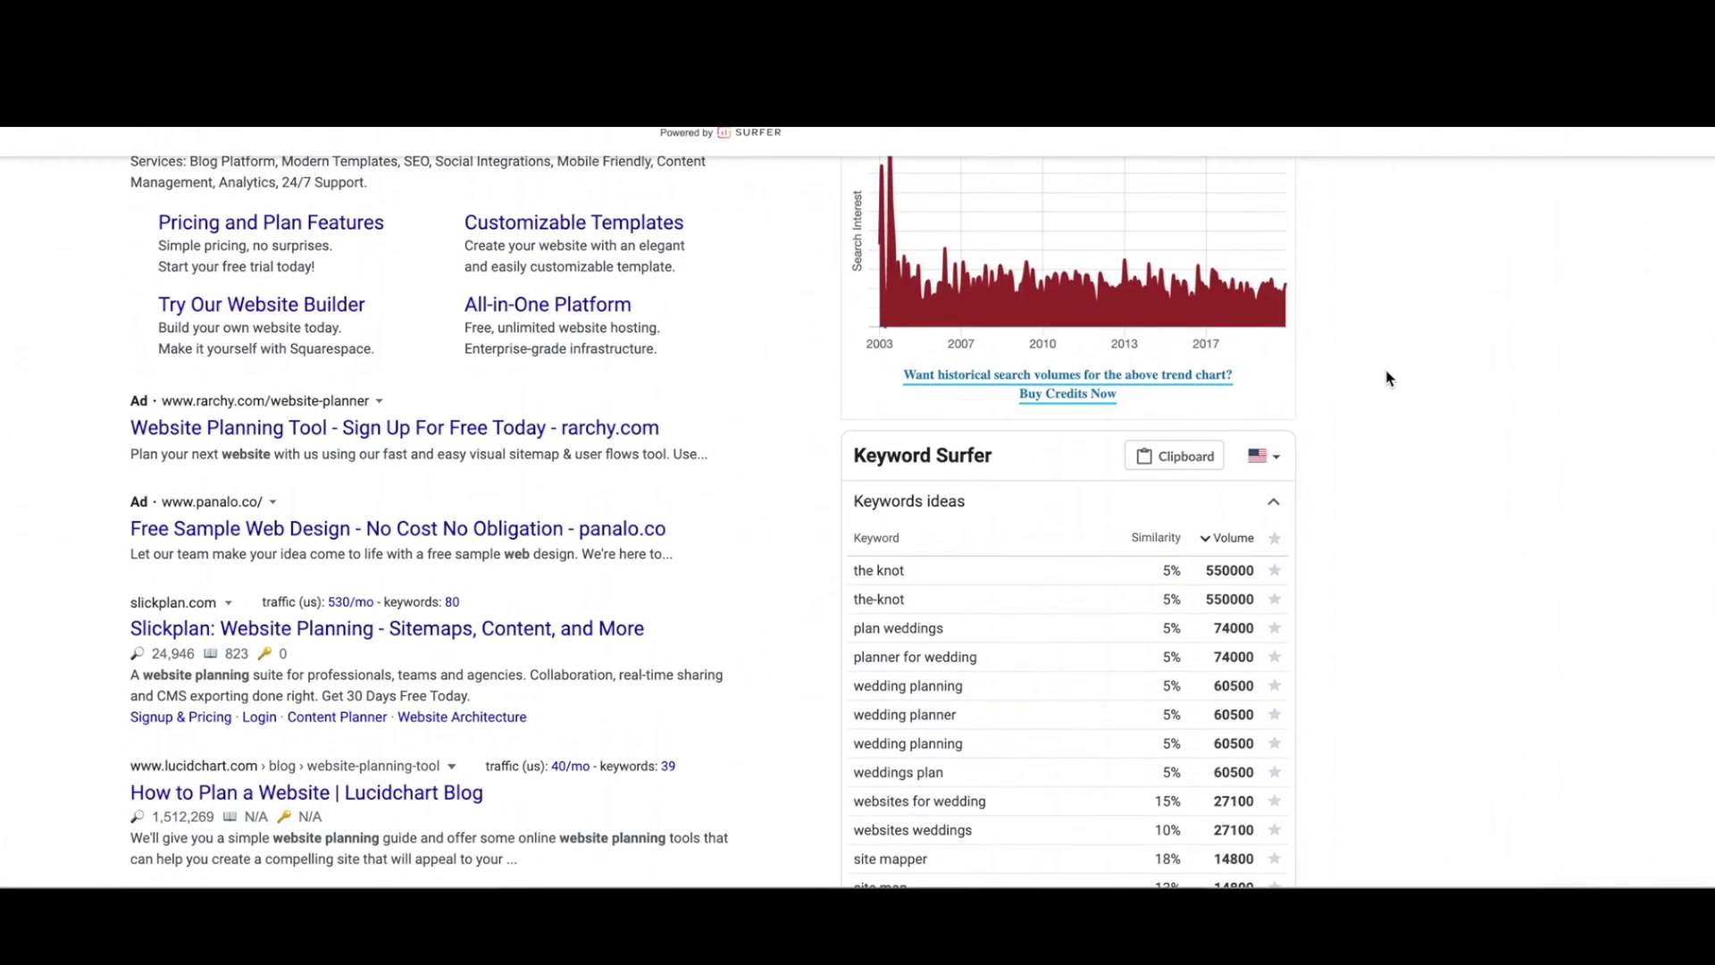
scroll(1010, 268, down, 5)
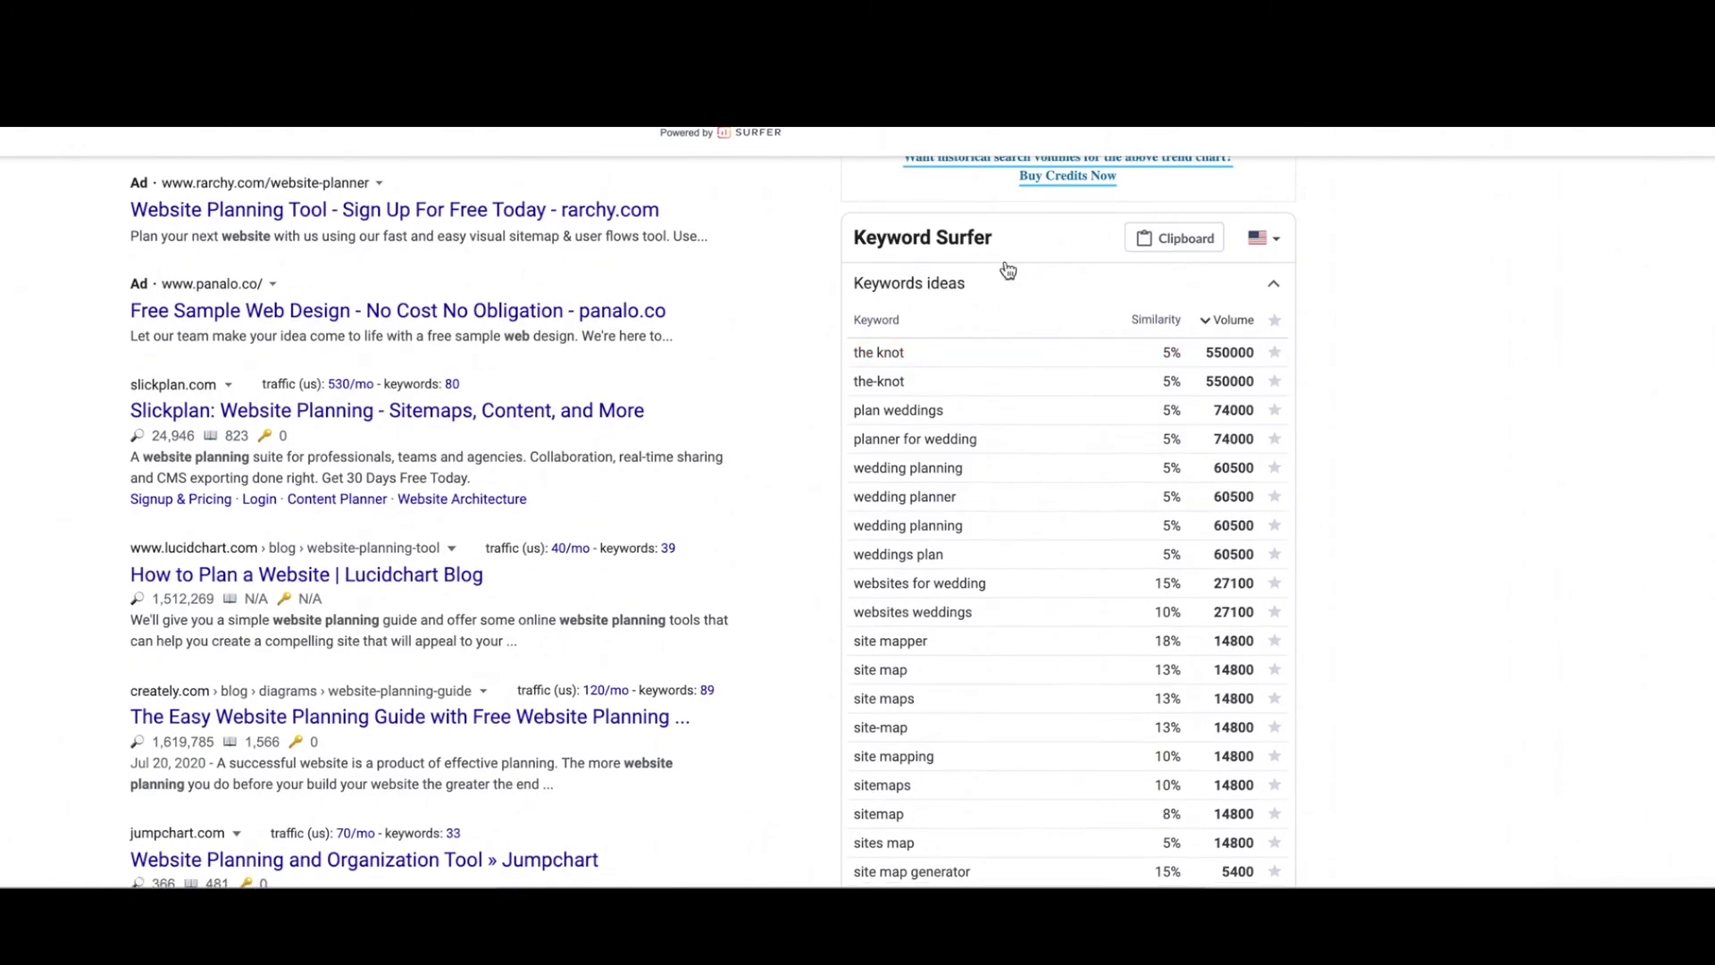
scroll(1059, 298, up, 3)
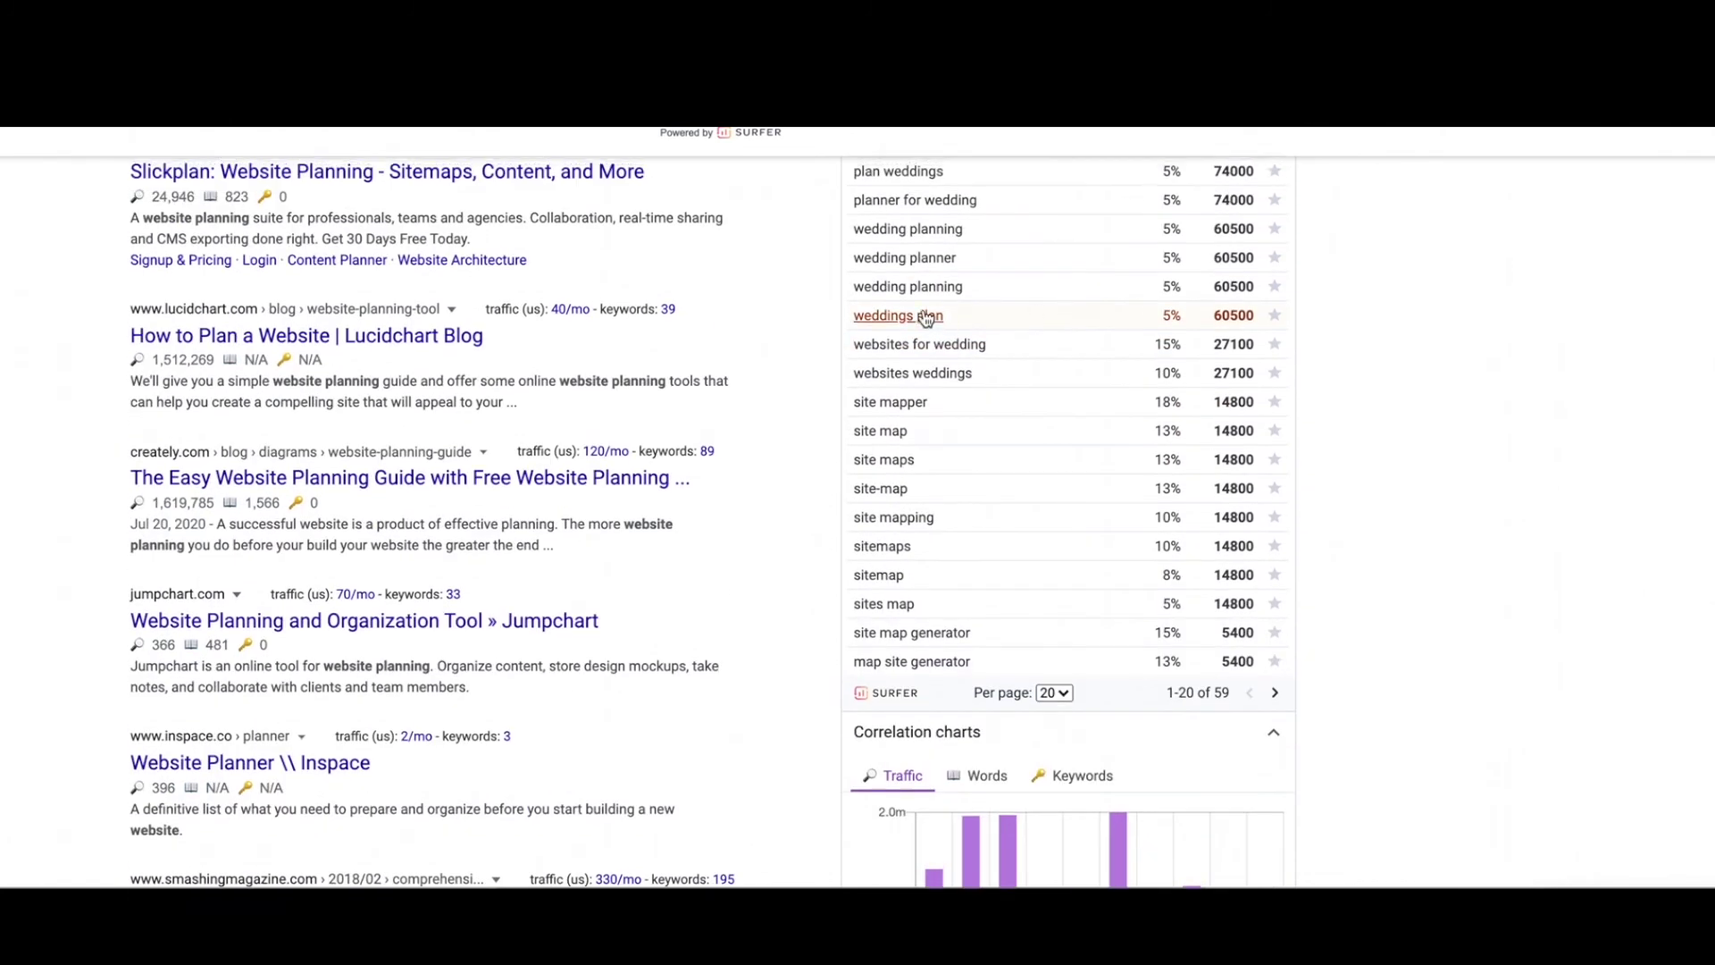
scroll(1188, 360, down, 9)
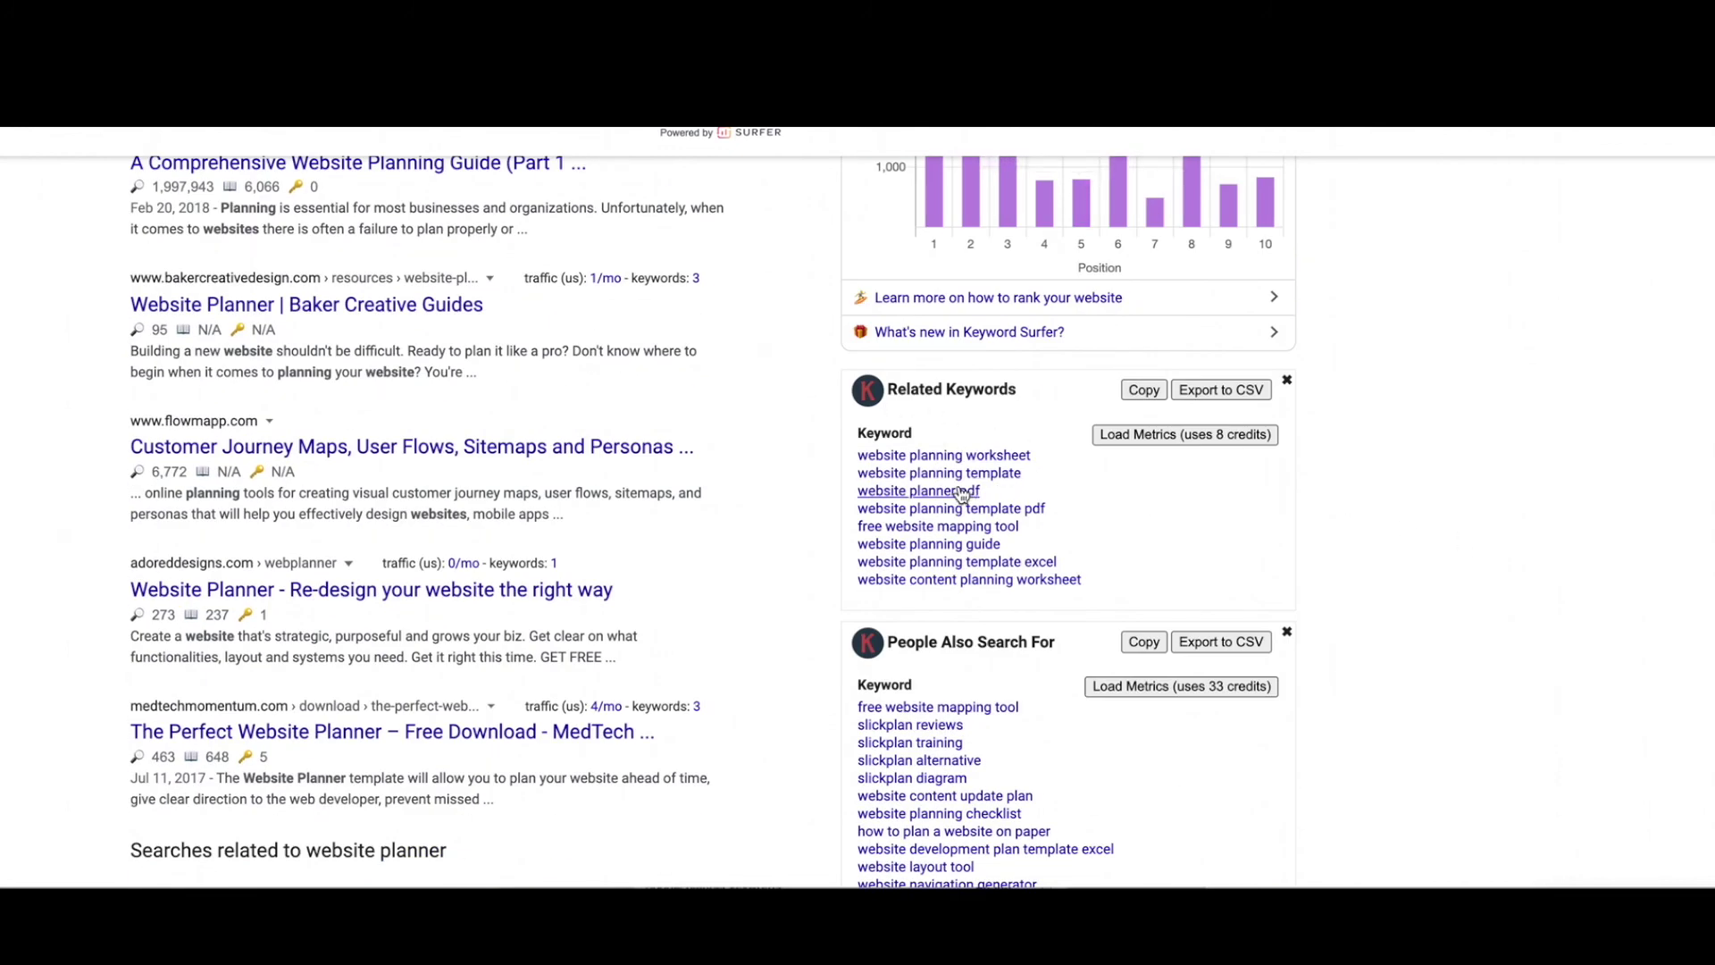
scroll(1210, 509, down, 1)
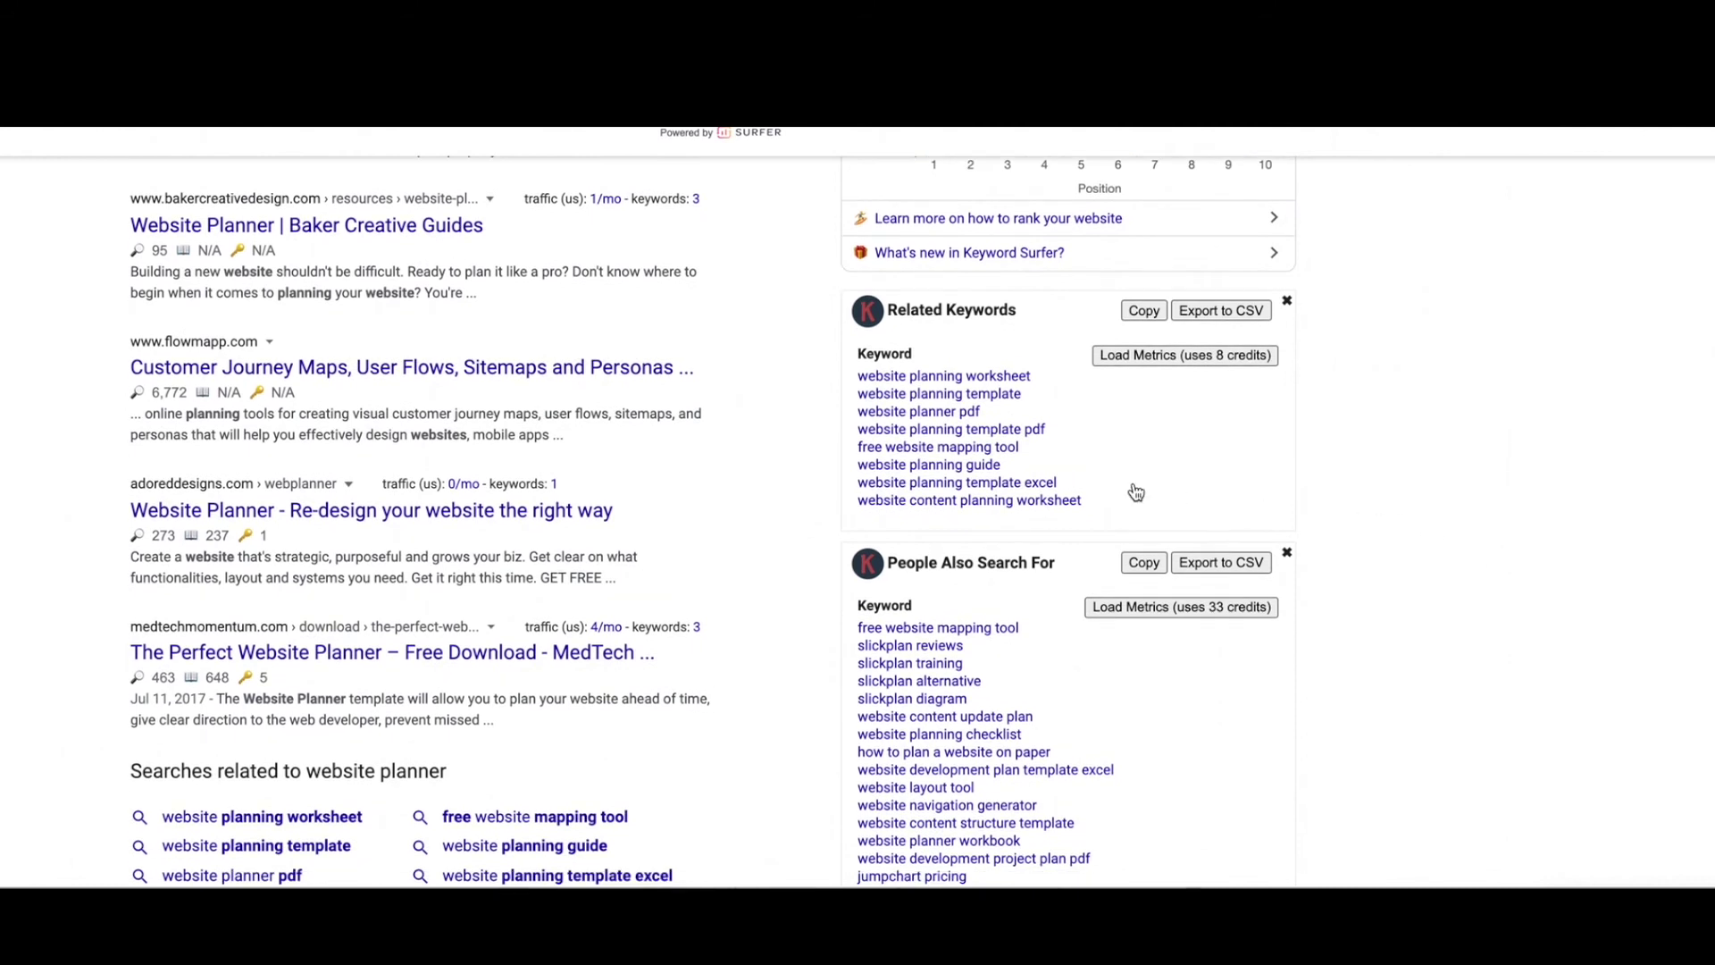
scroll(1136, 493, down, 1)
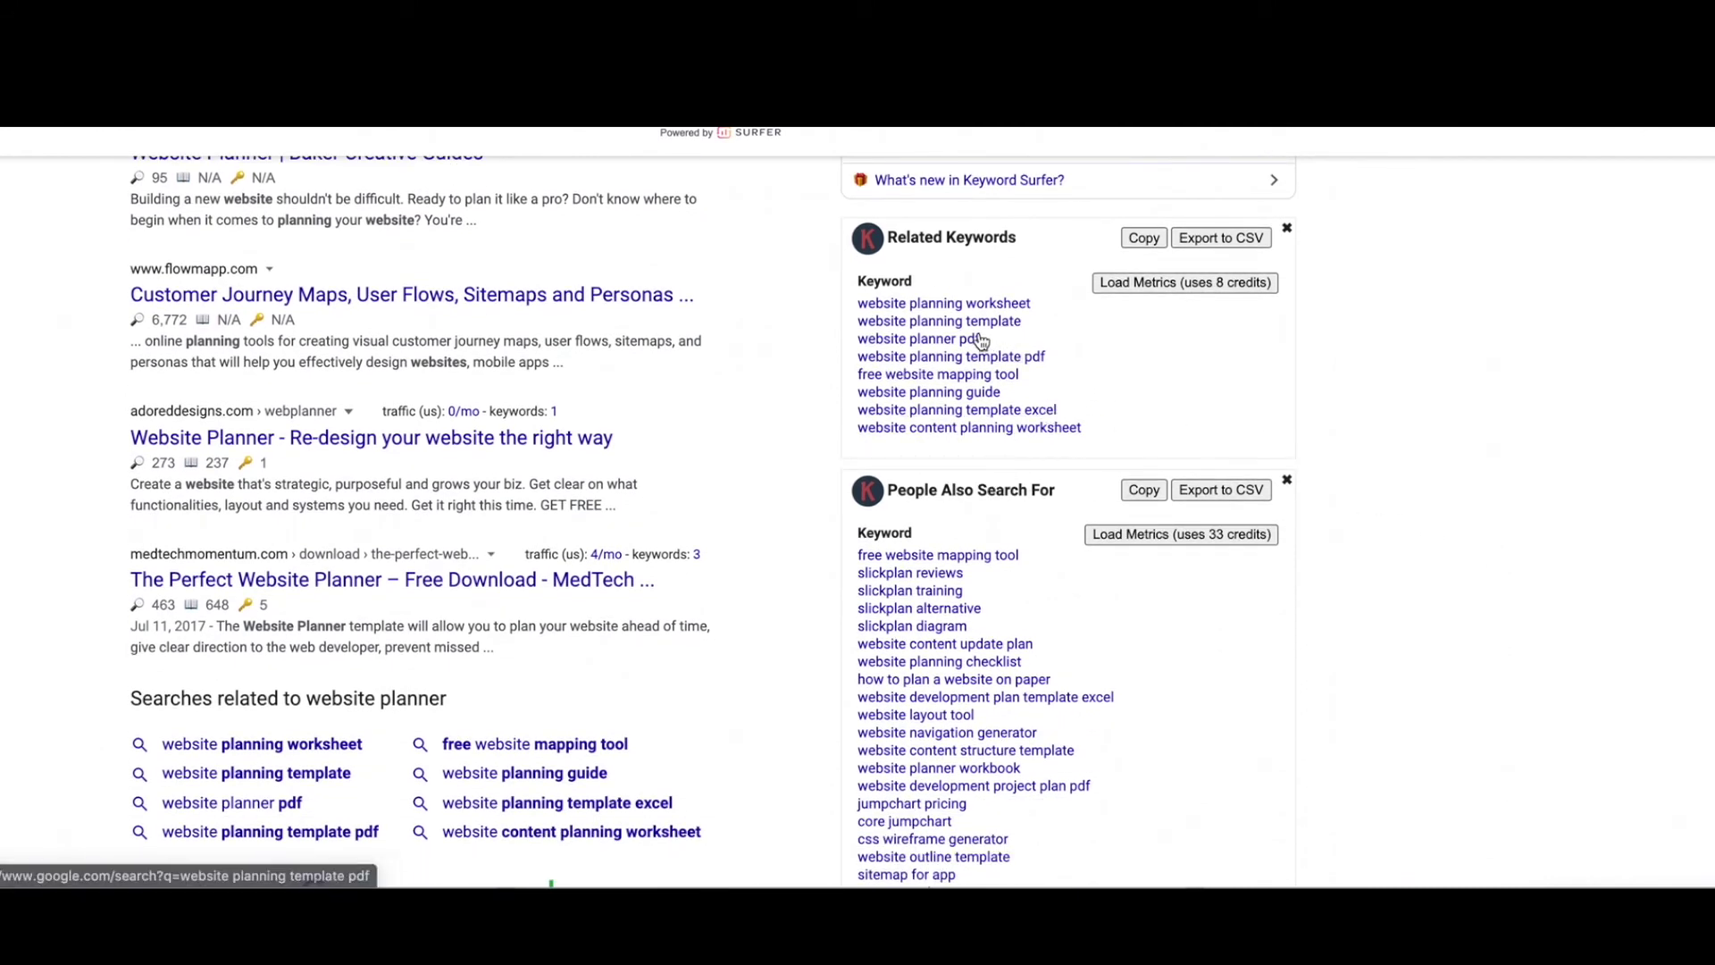
scroll(1353, 385, down, 1)
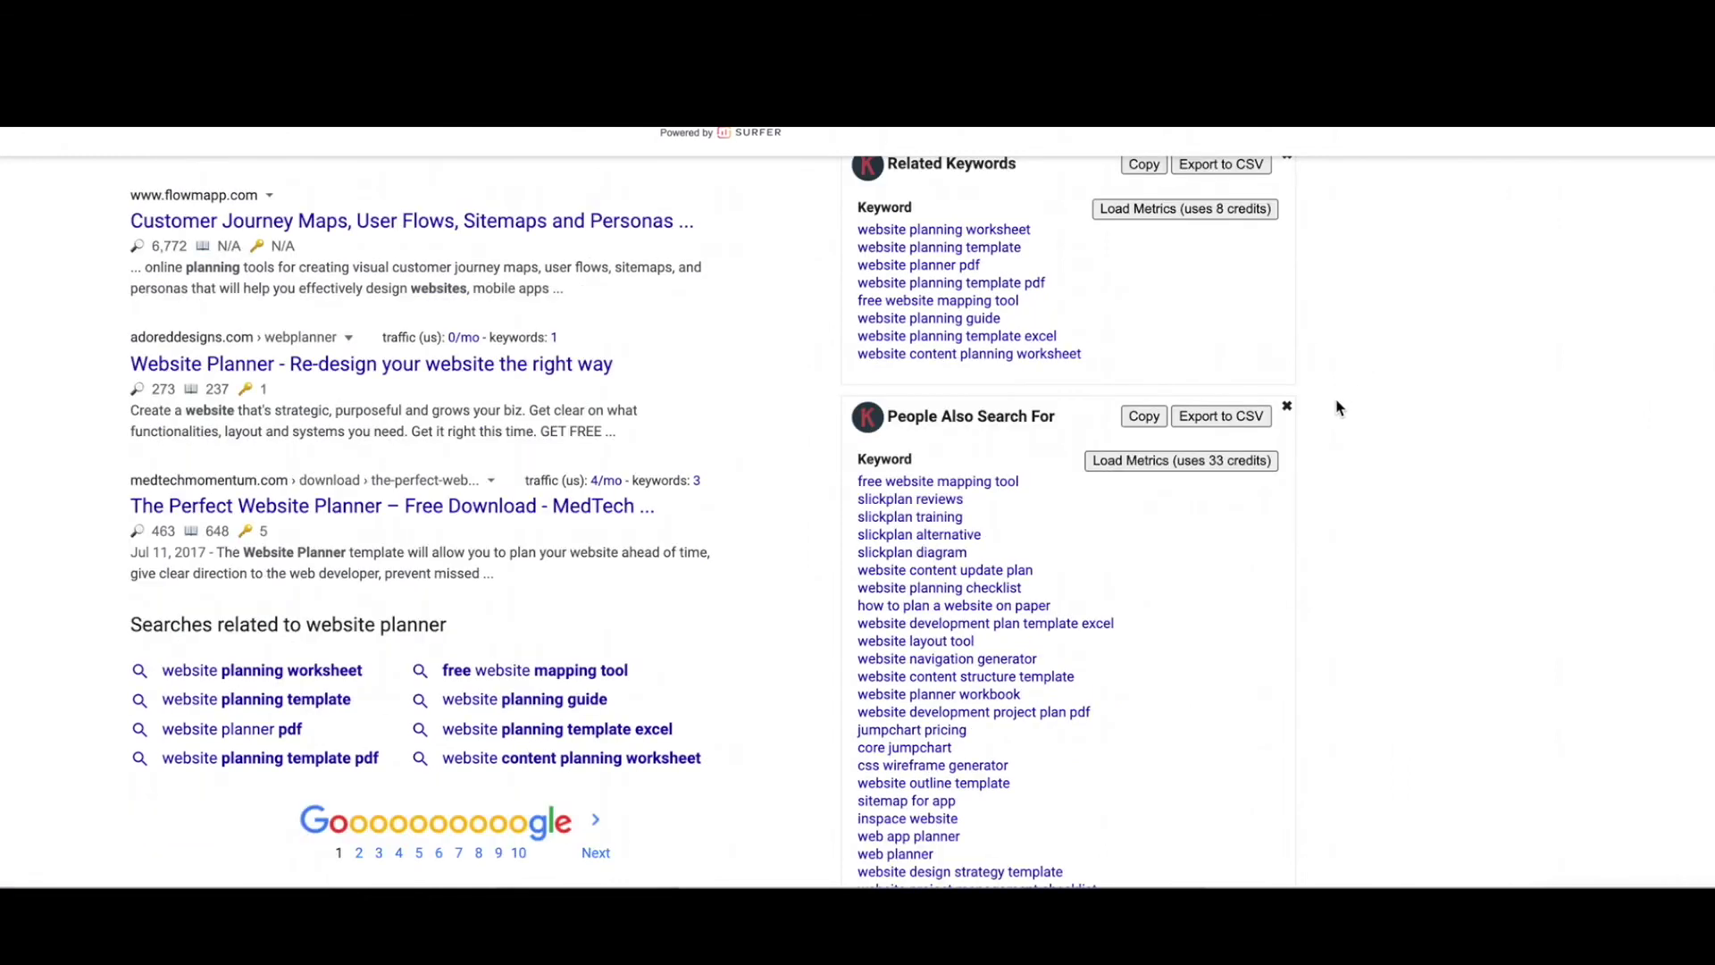
scroll(1340, 429, down, 1)
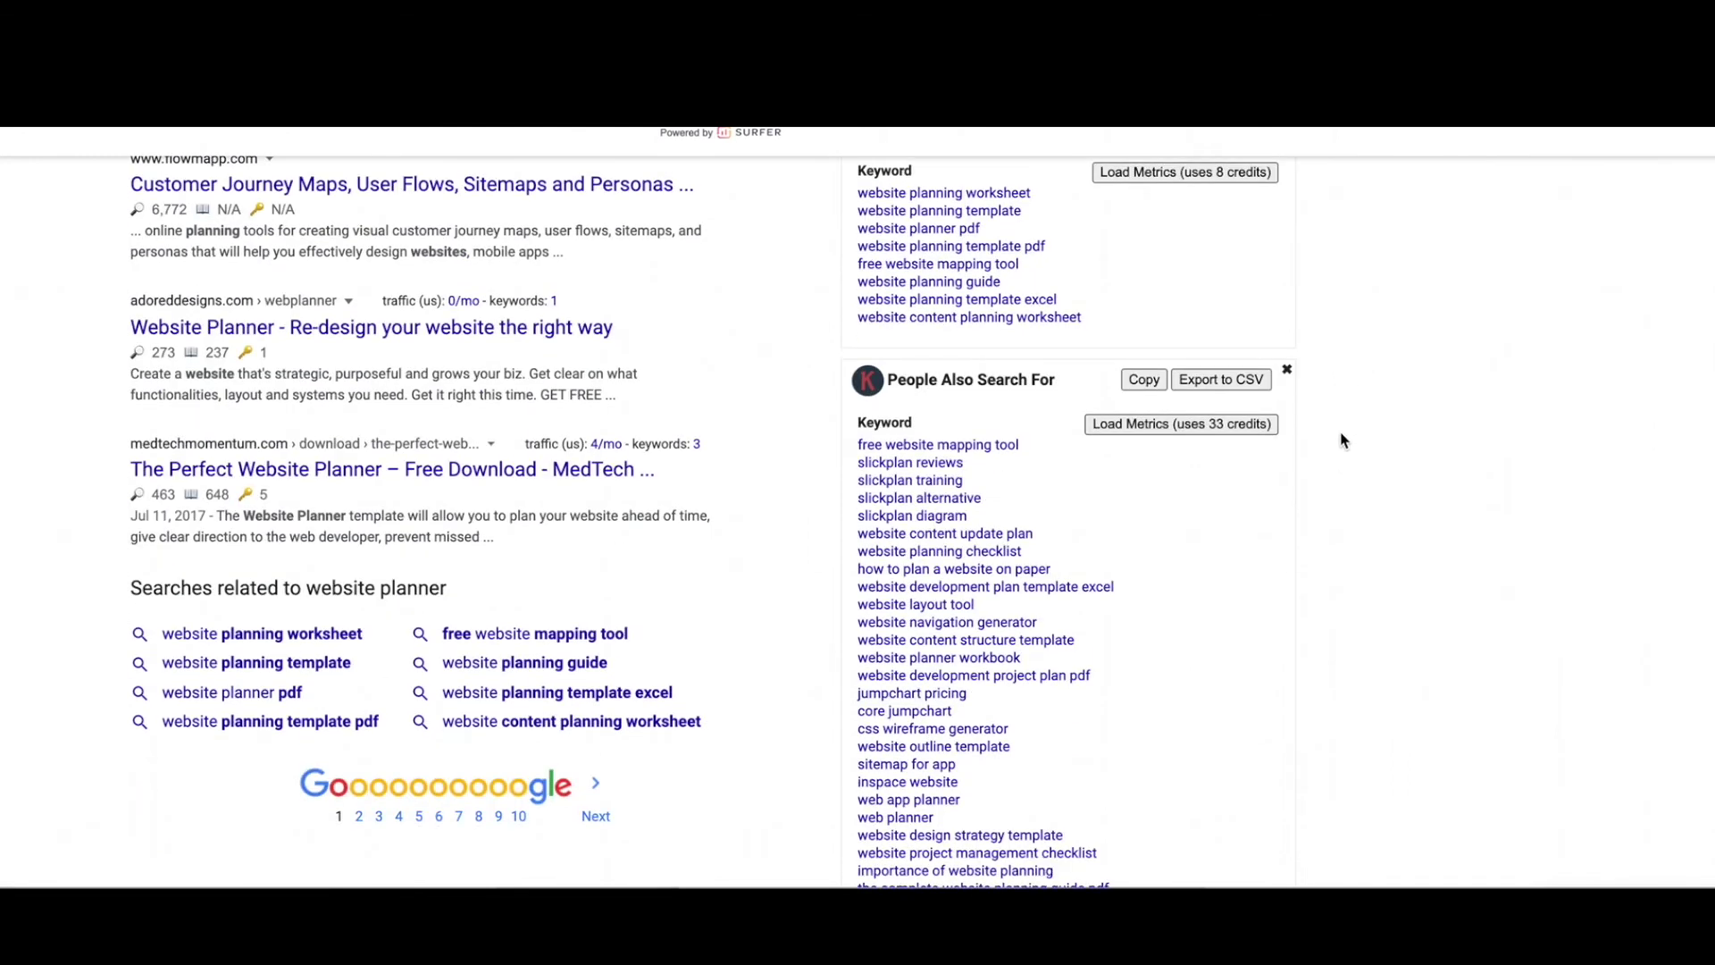
scroll(1345, 439, up, 15)
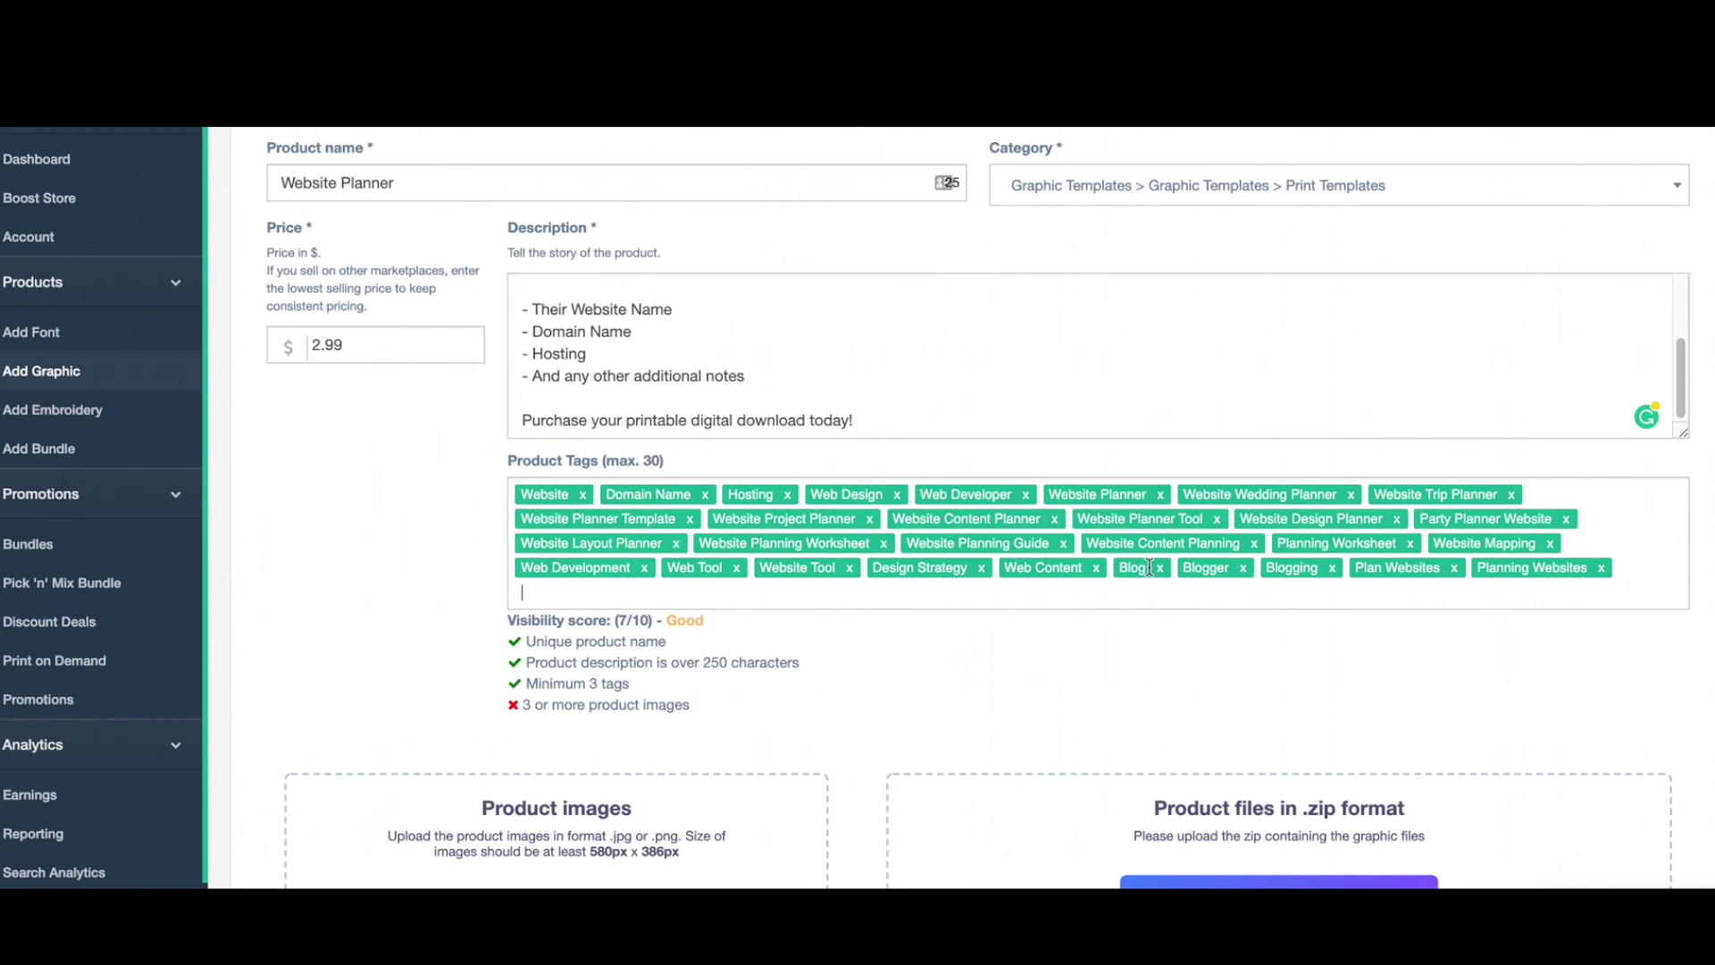
Add a Wordpress product tag, then remove it again
text(wordpress)
key(Return)
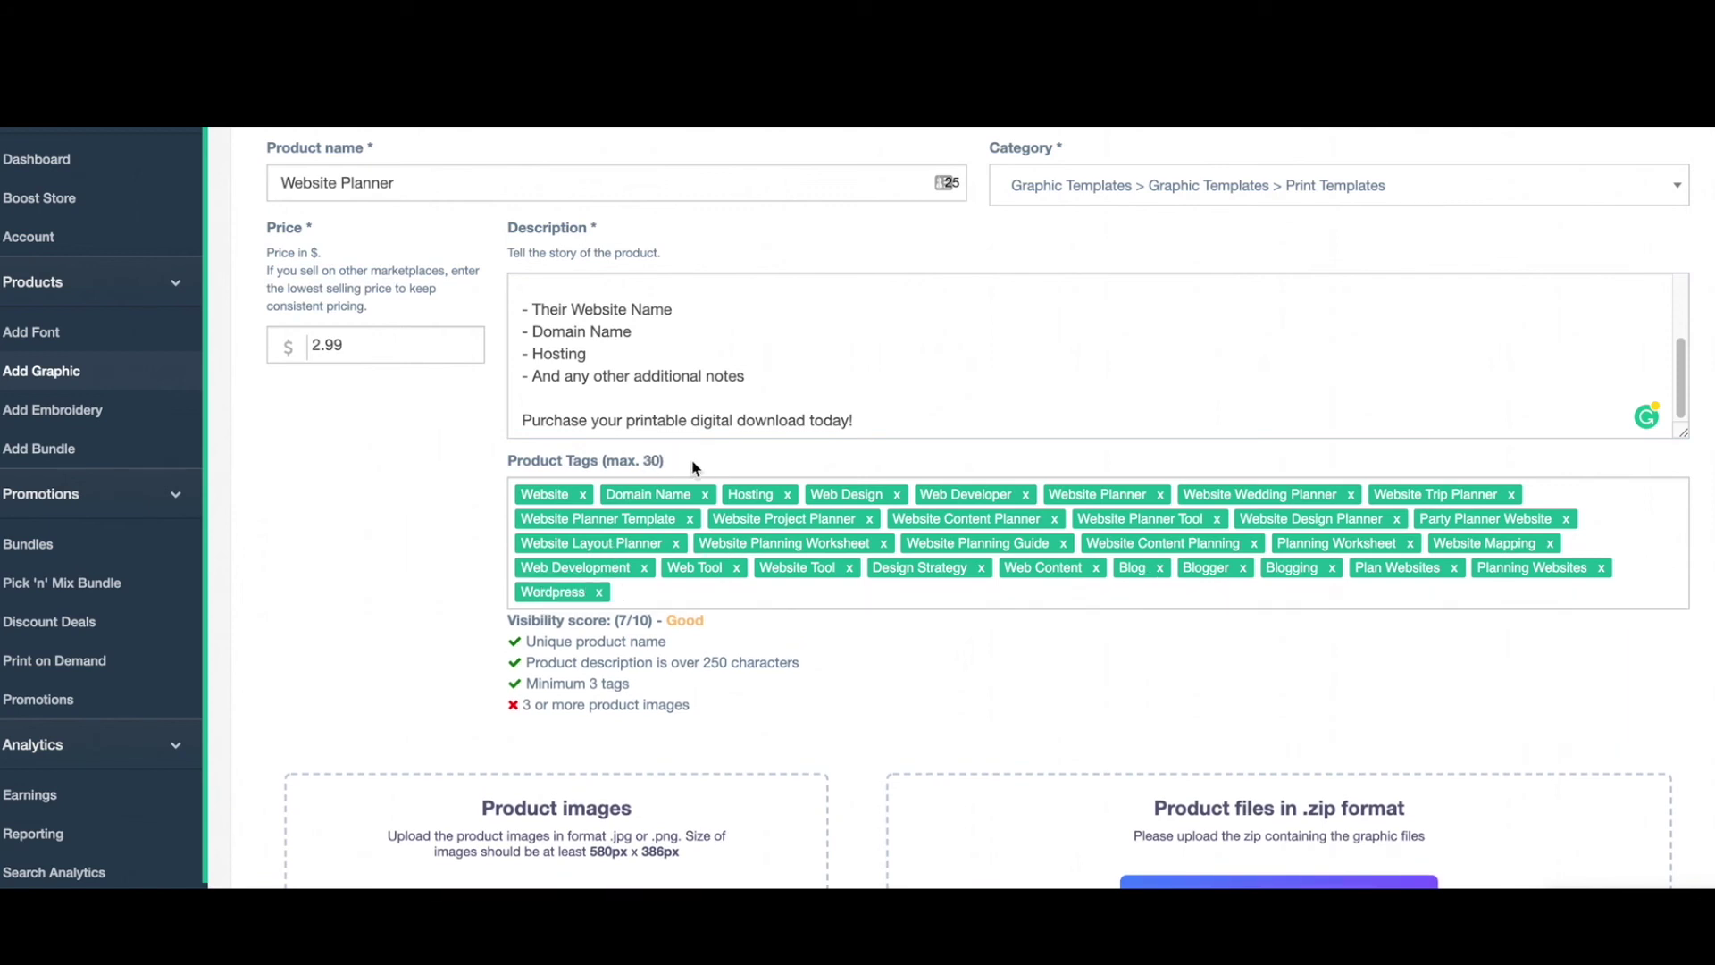
click(599, 593)
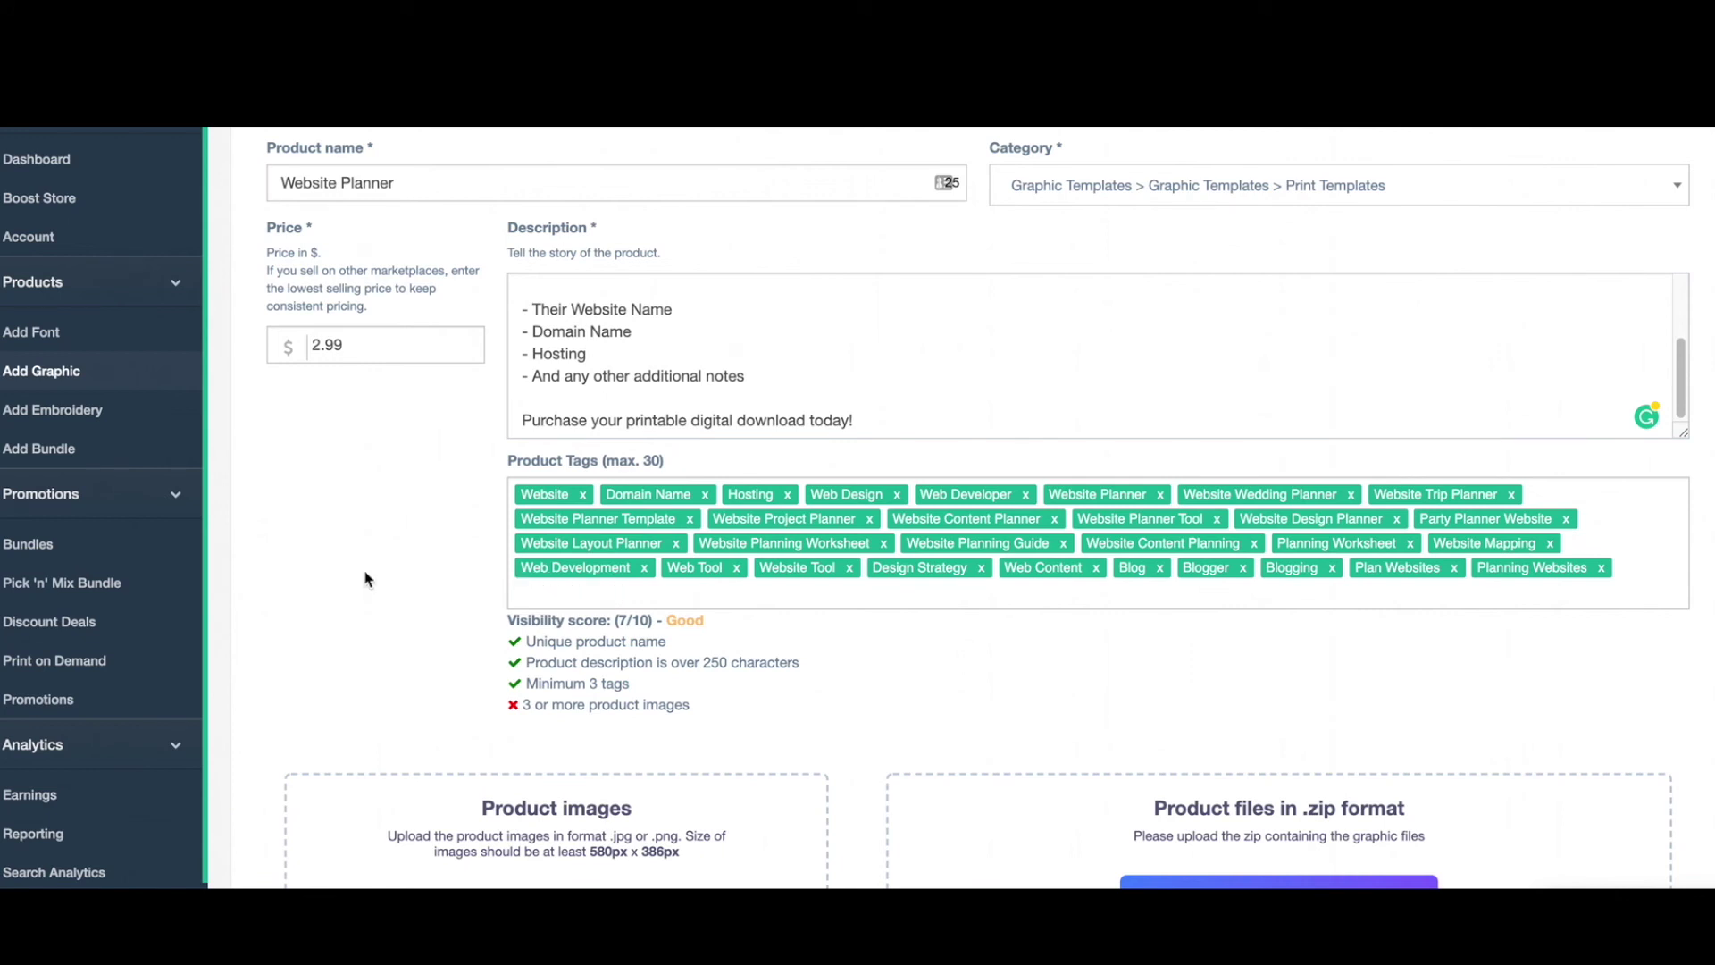
scroll(387, 572, down, 5)
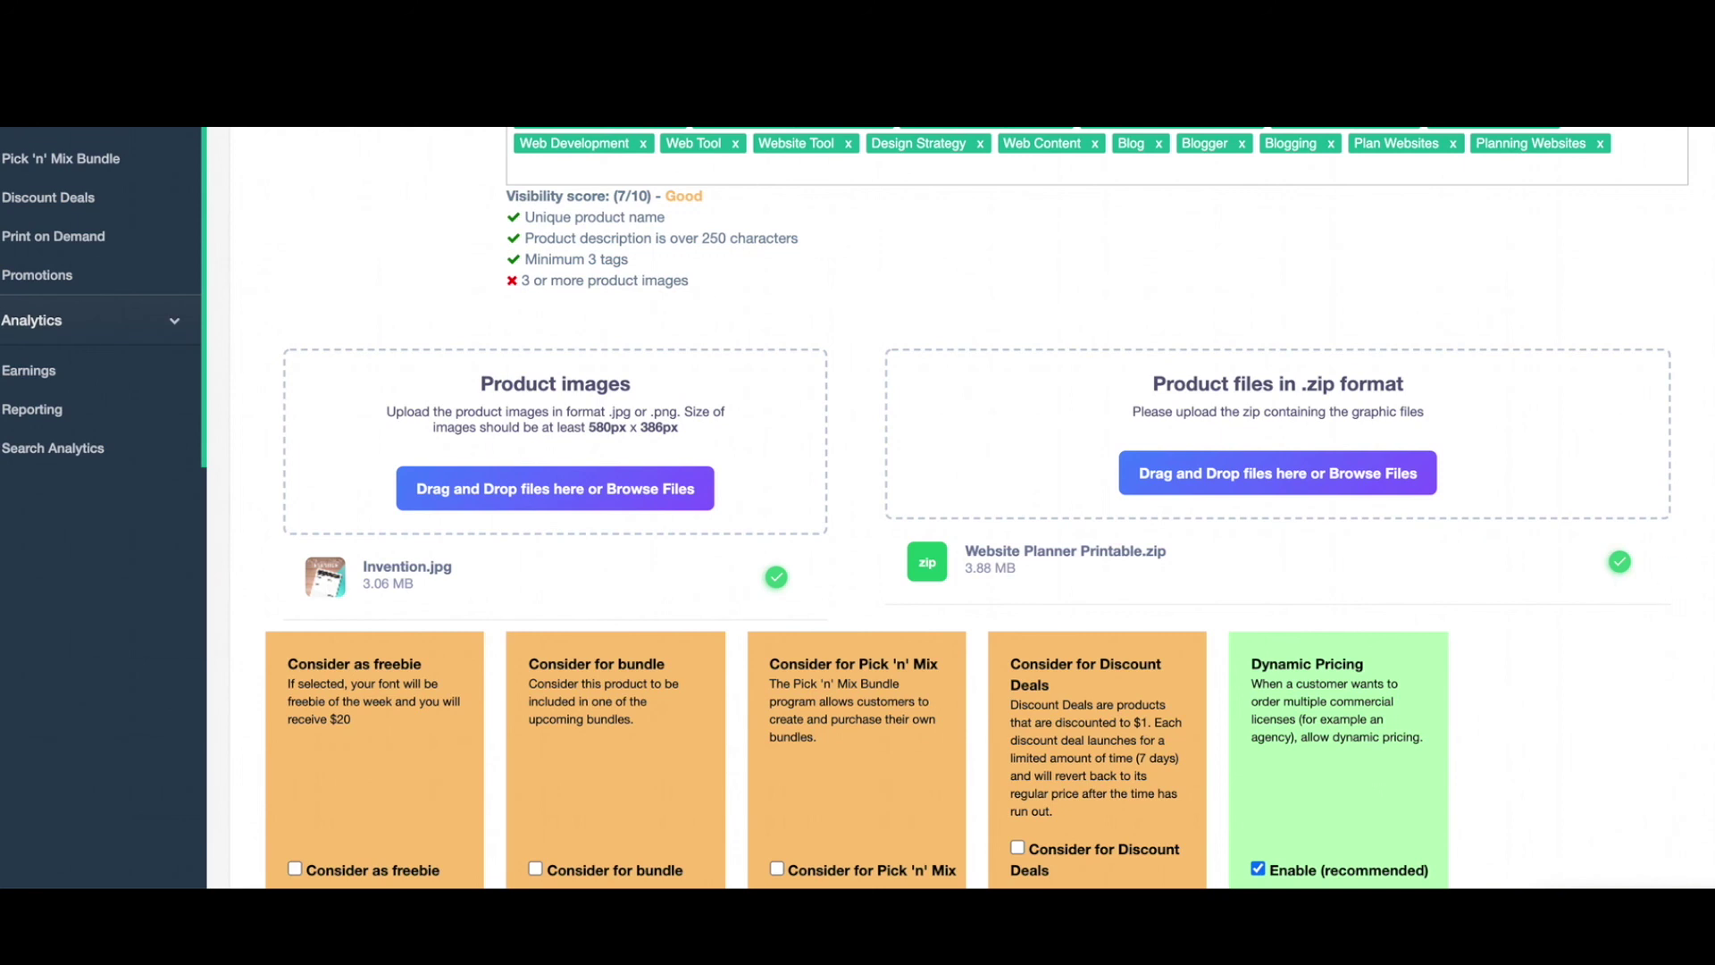
Scroll down past Product files to the listing options
scroll(503, 672, down, 3)
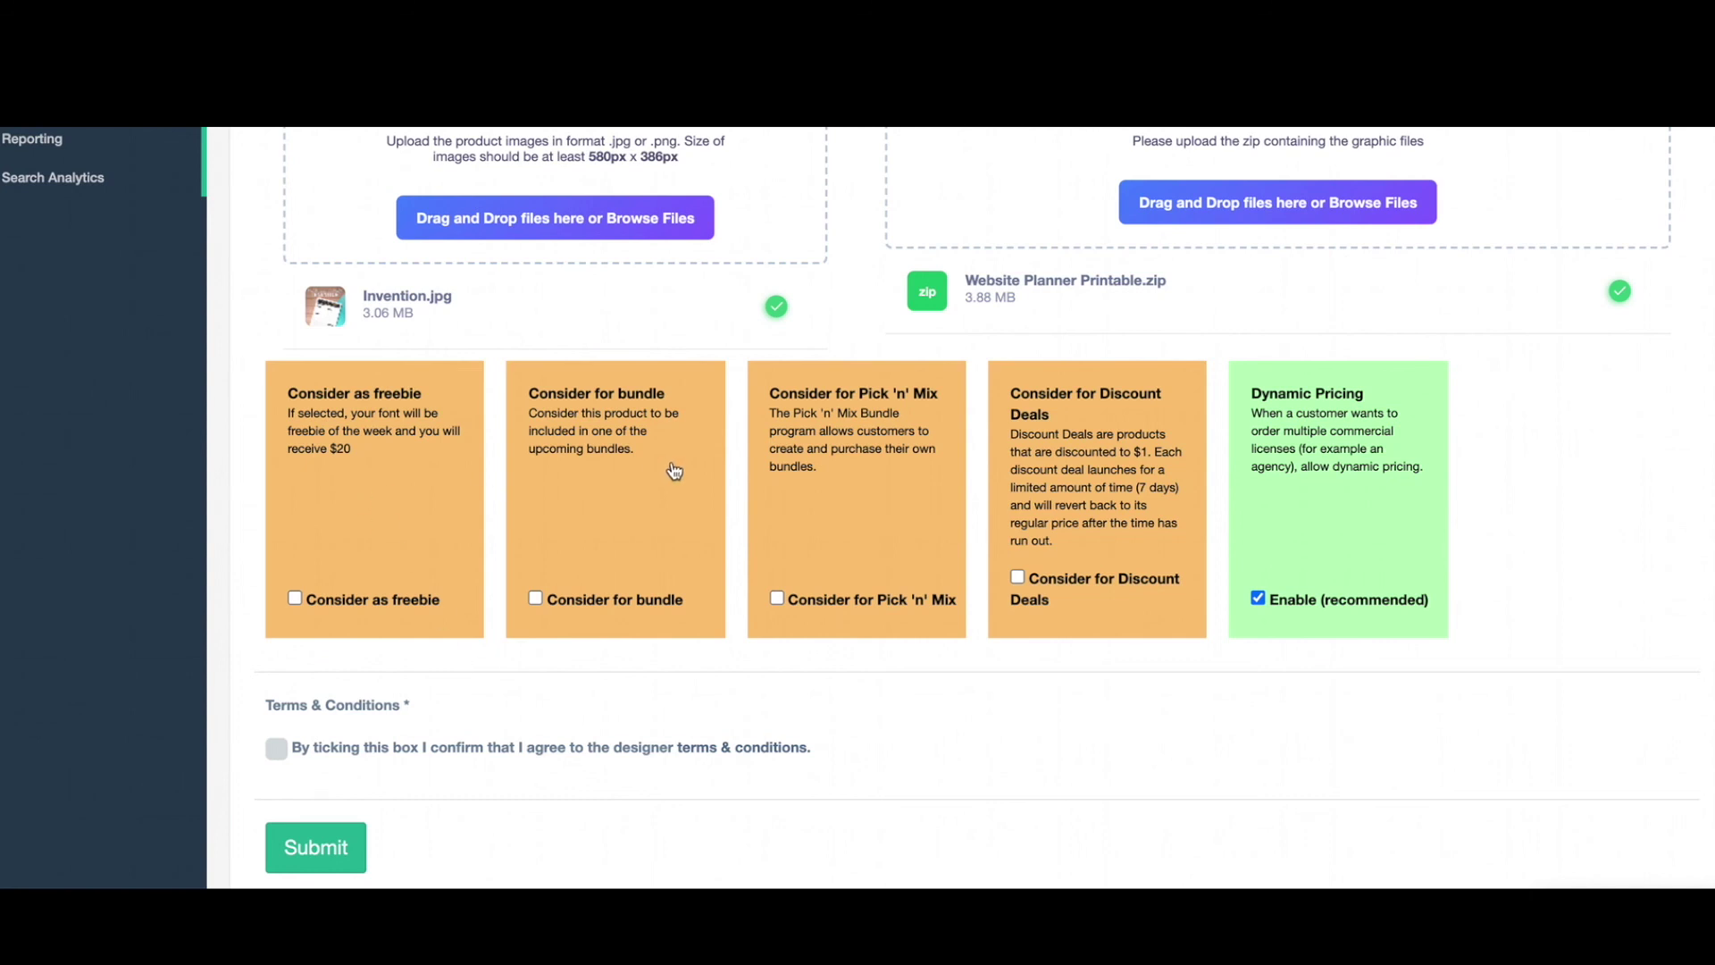
Tick Consider as freebie, for bundle, for Pick 'n' Mix and for Discount Deals, then accept Terms & Conditions
click(402, 510)
click(612, 483)
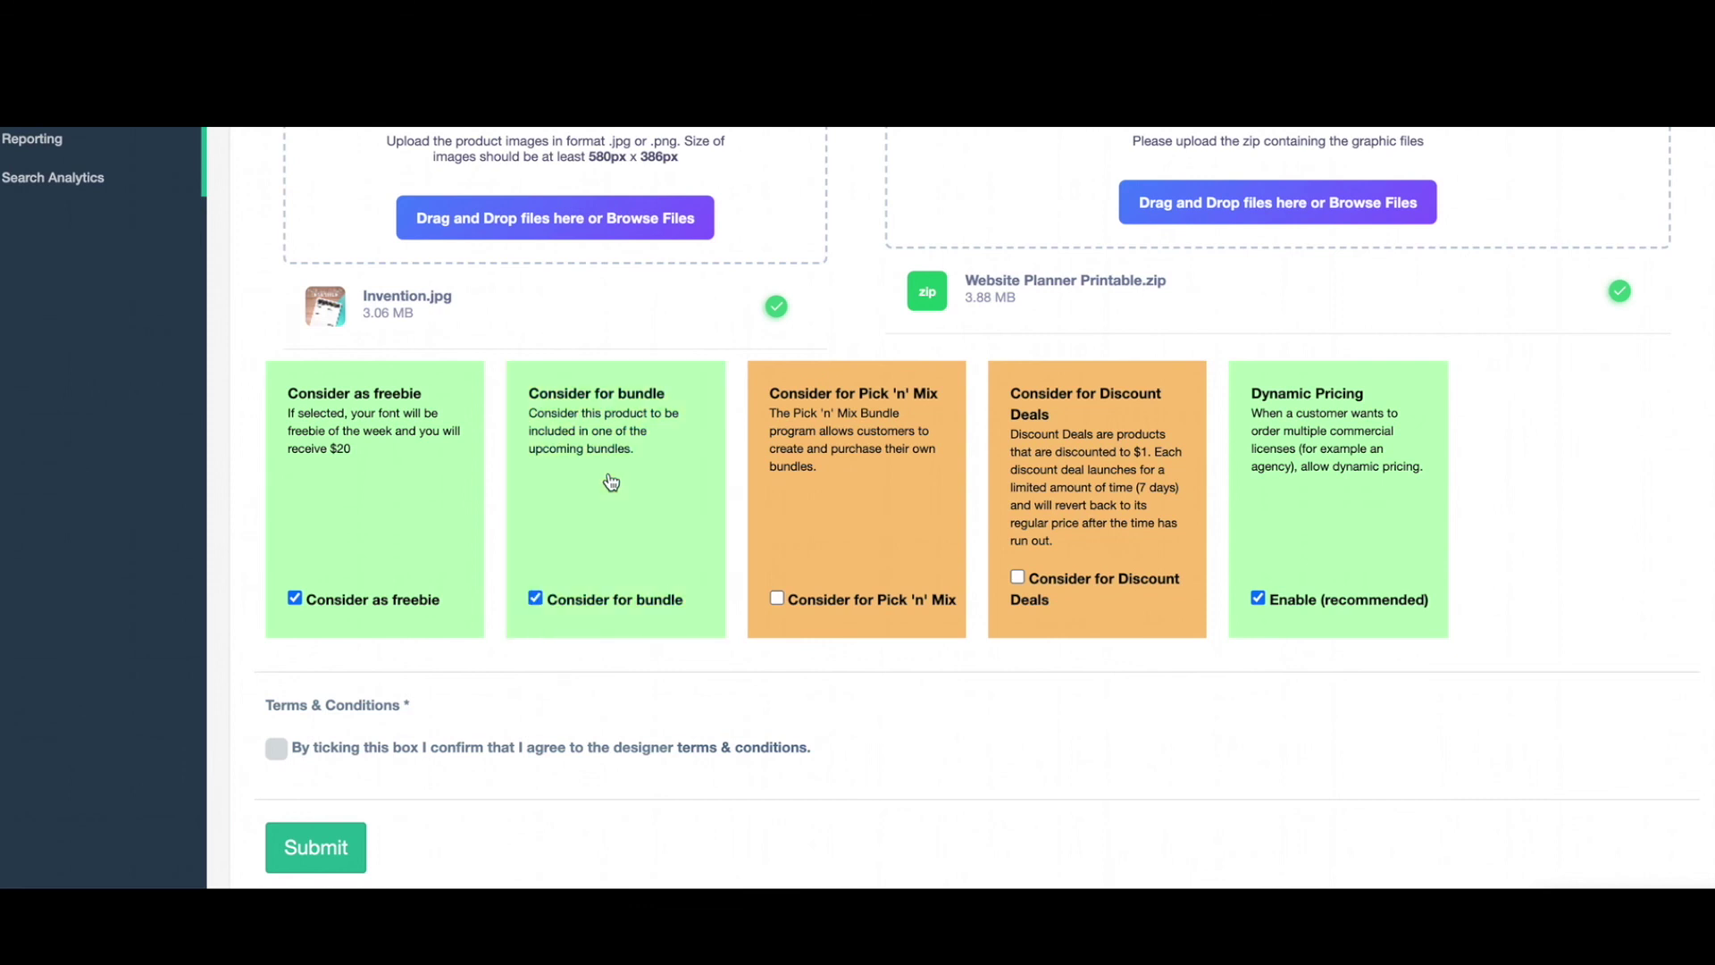
click(854, 497)
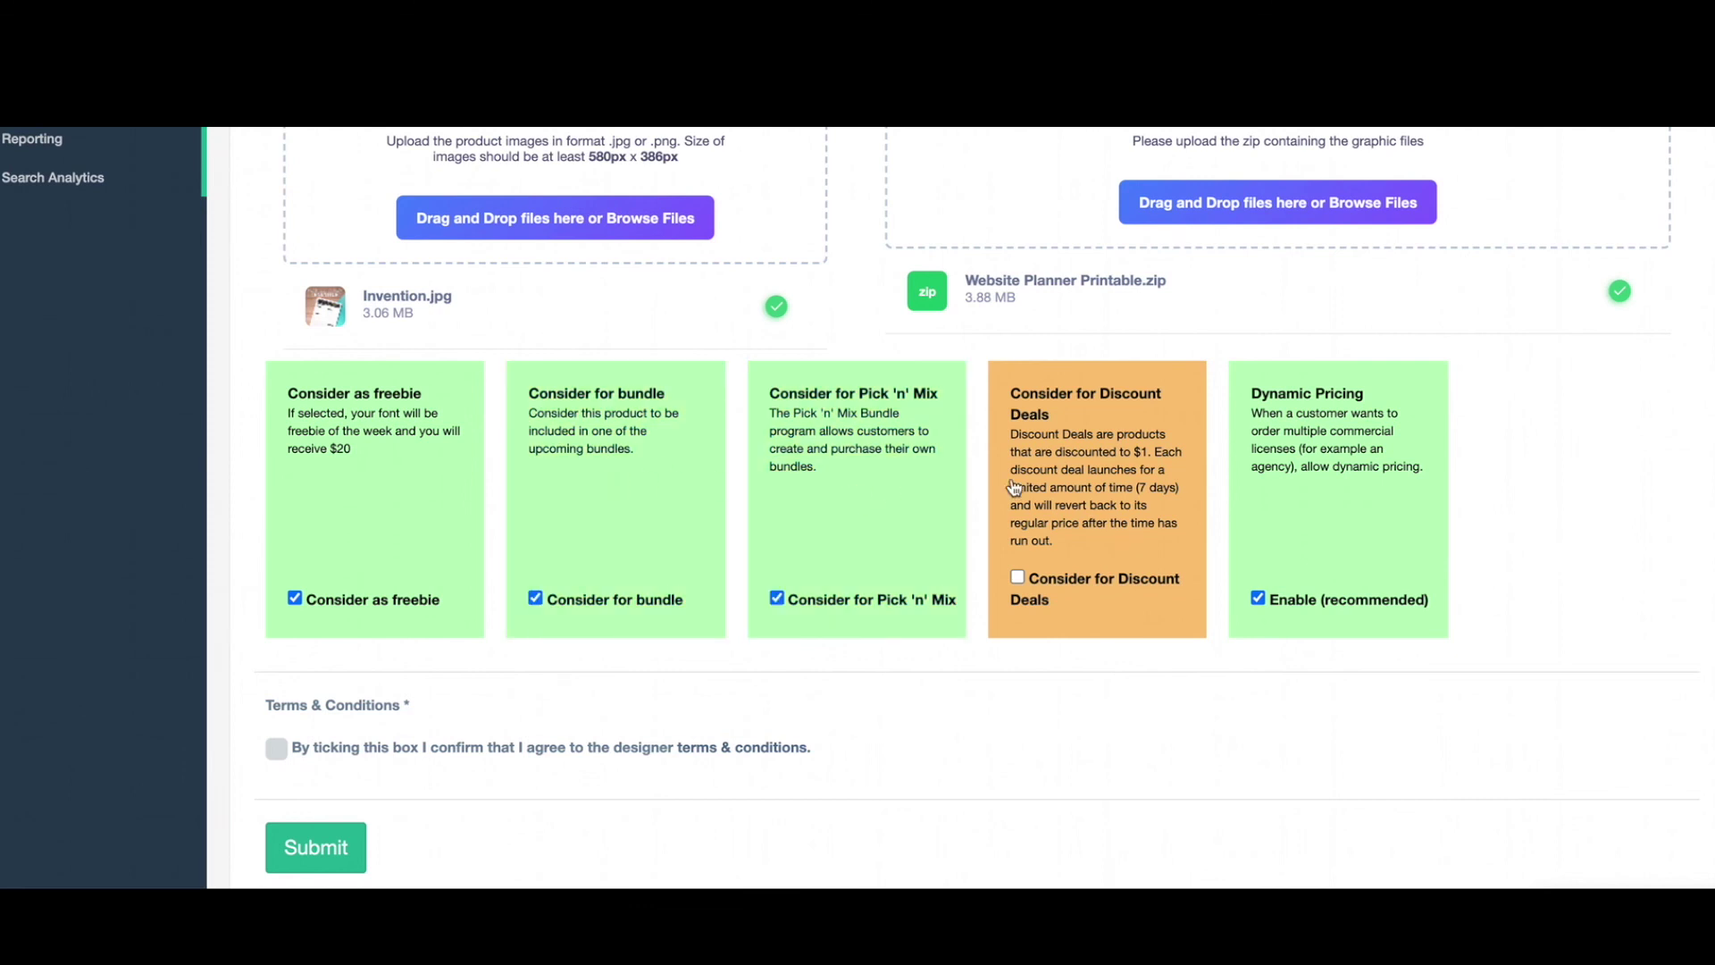
click(1154, 508)
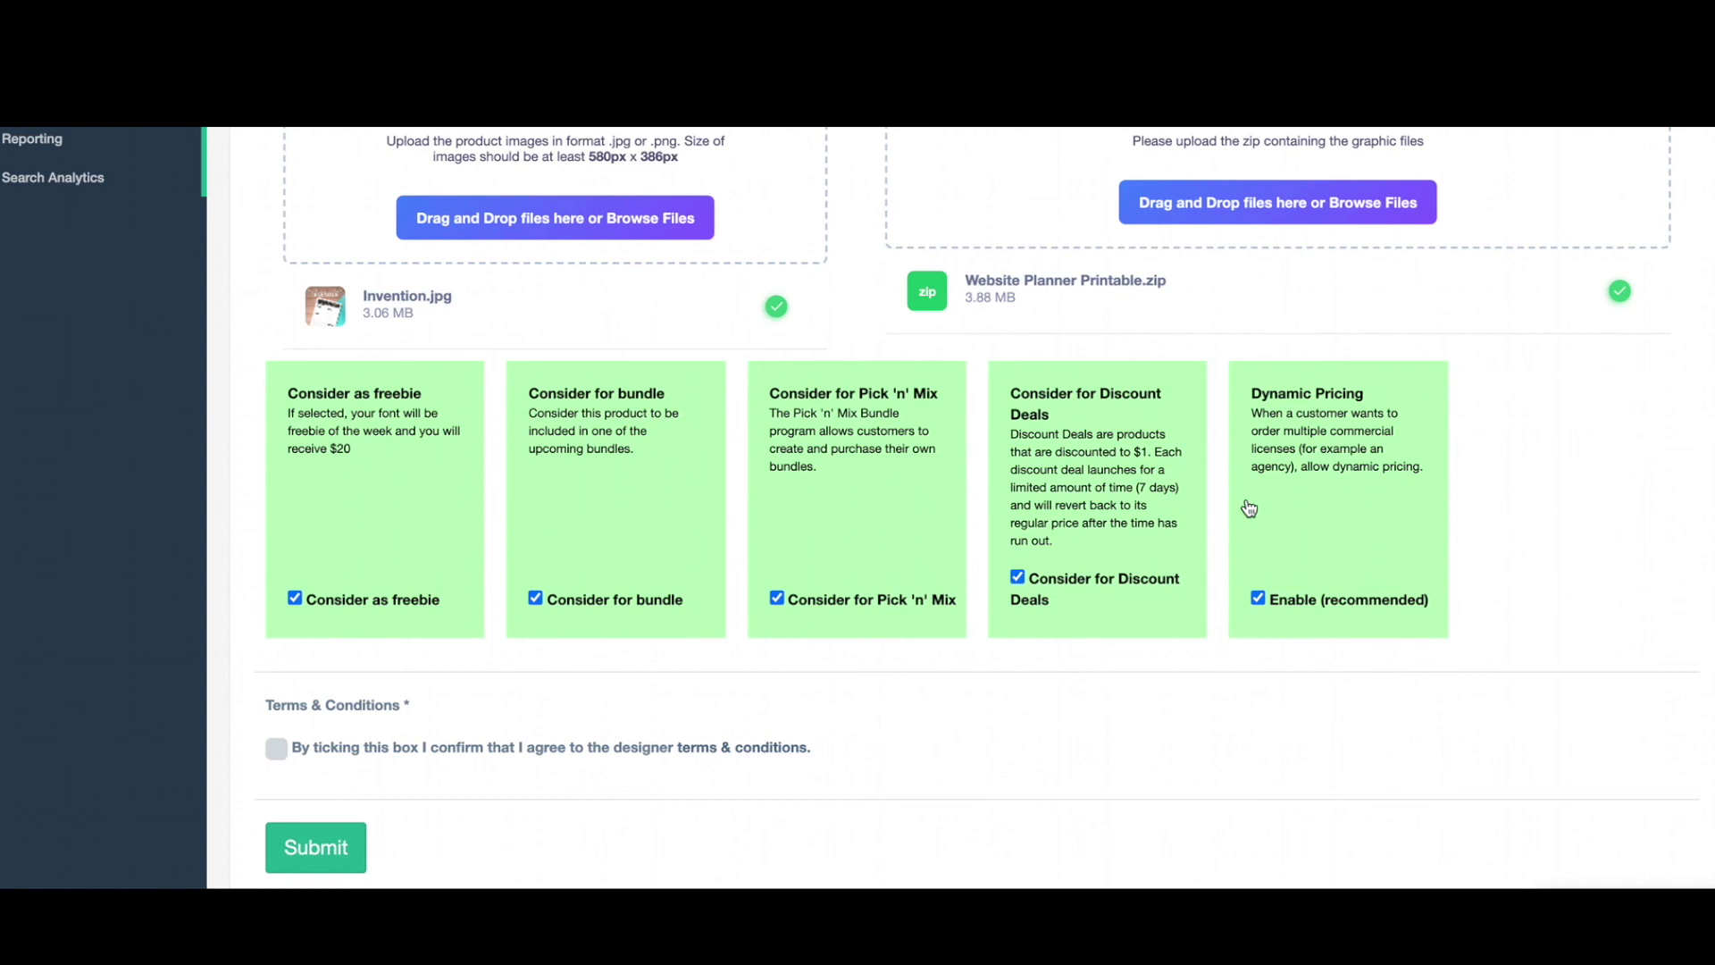
scroll(1202, 515, down, 1)
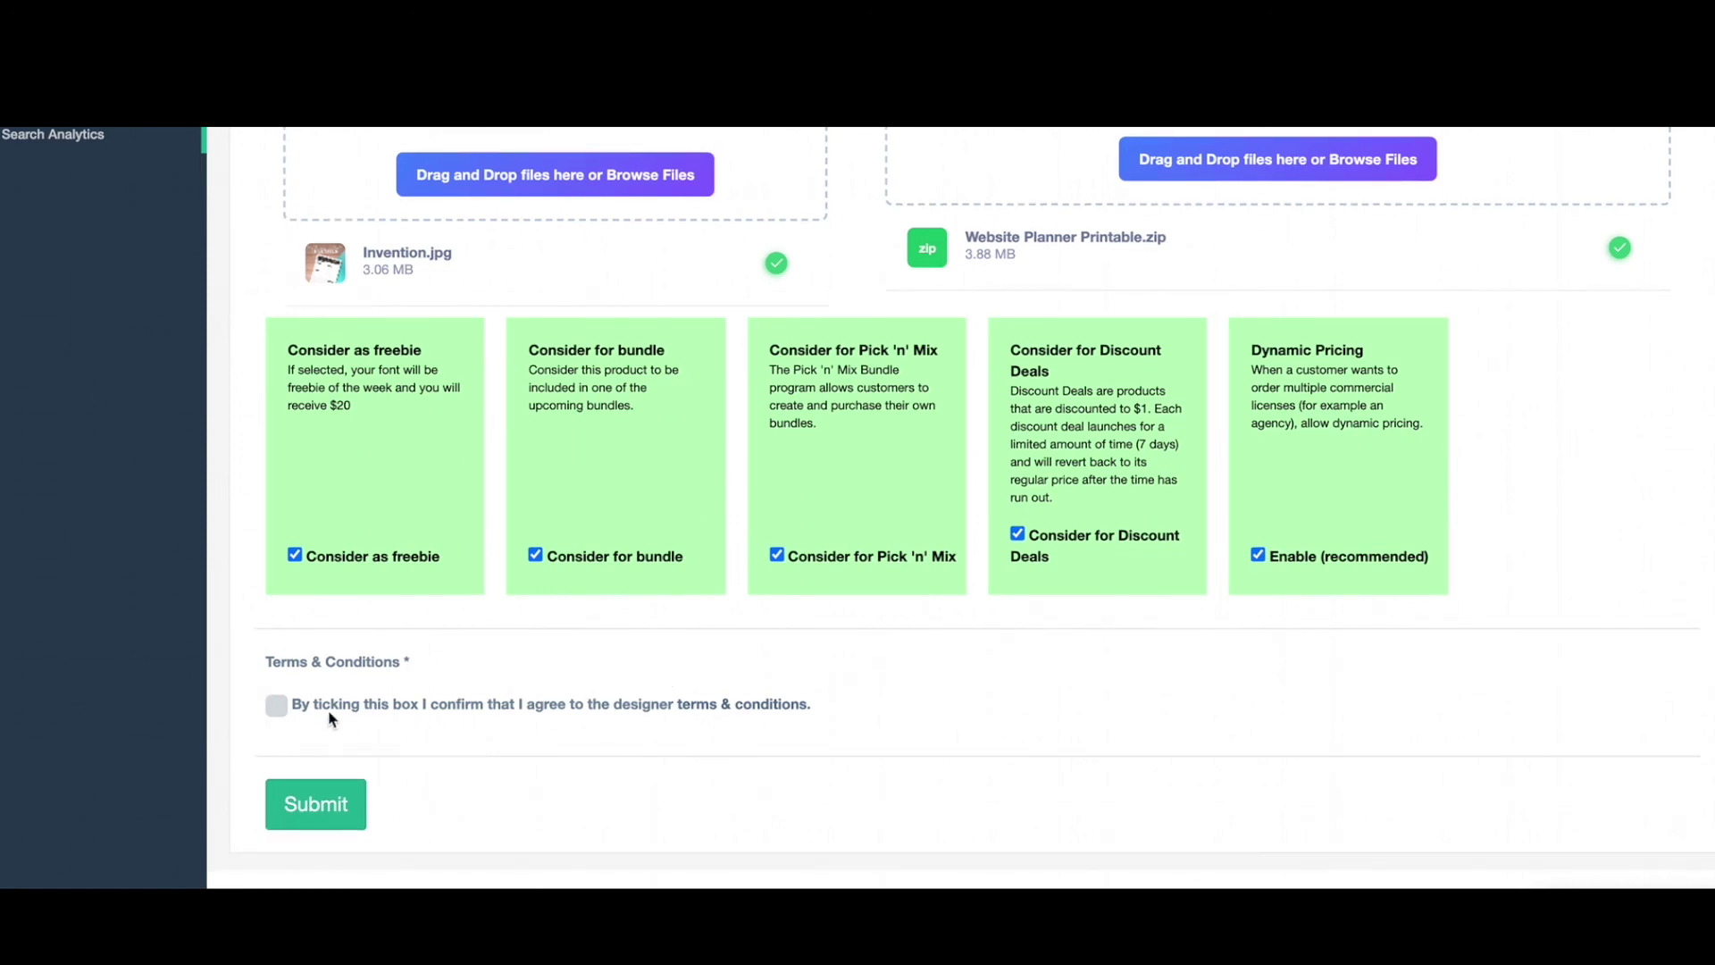
click(276, 706)
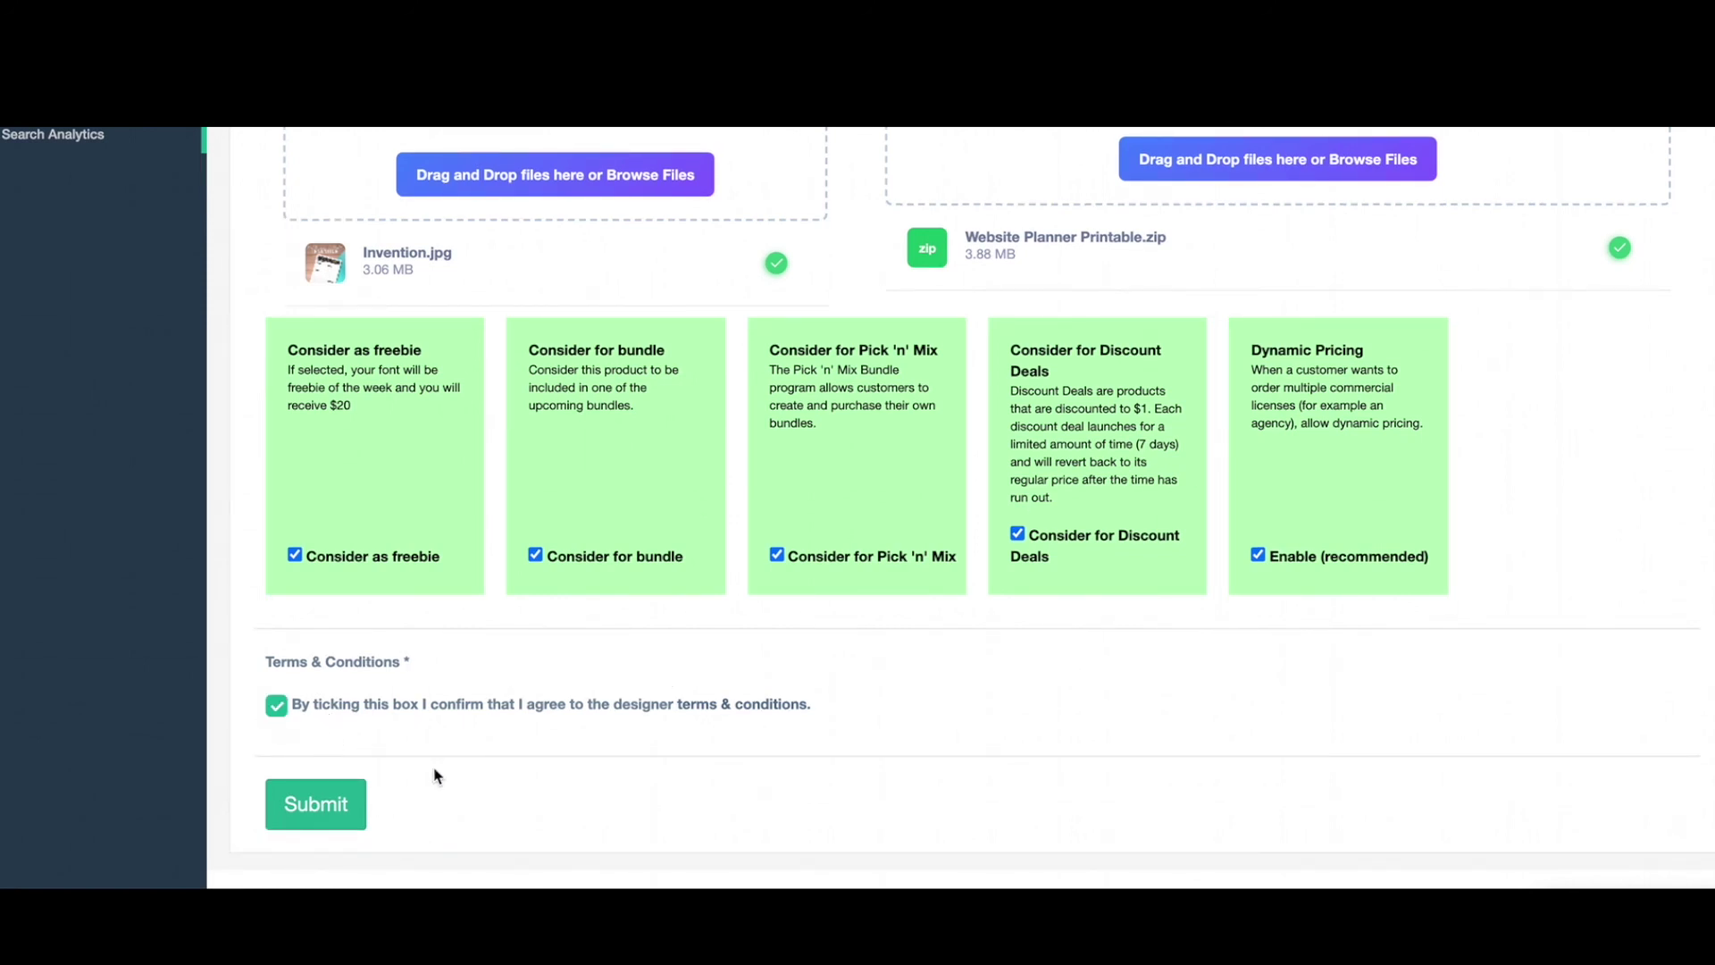